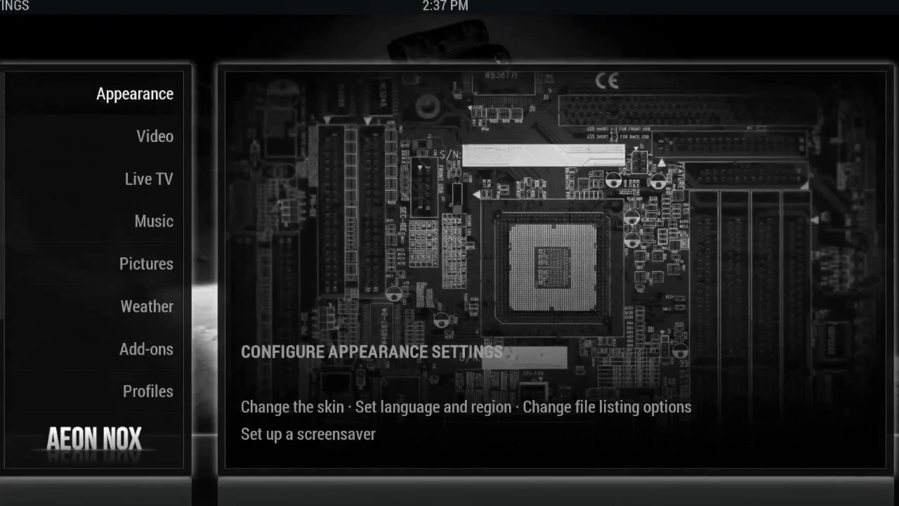
Open the Aeon Nox main menu editor from Appearance > Skin settings
key("Return")
key("Down")
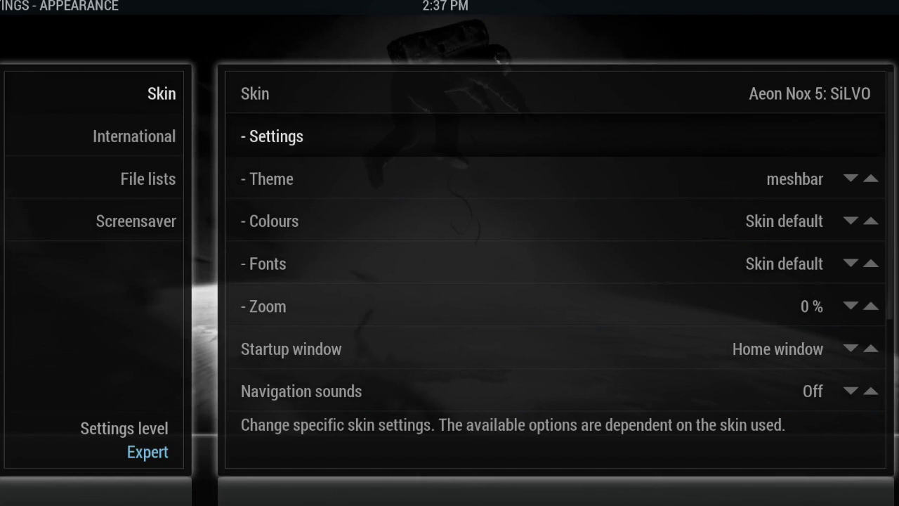
key("Return")
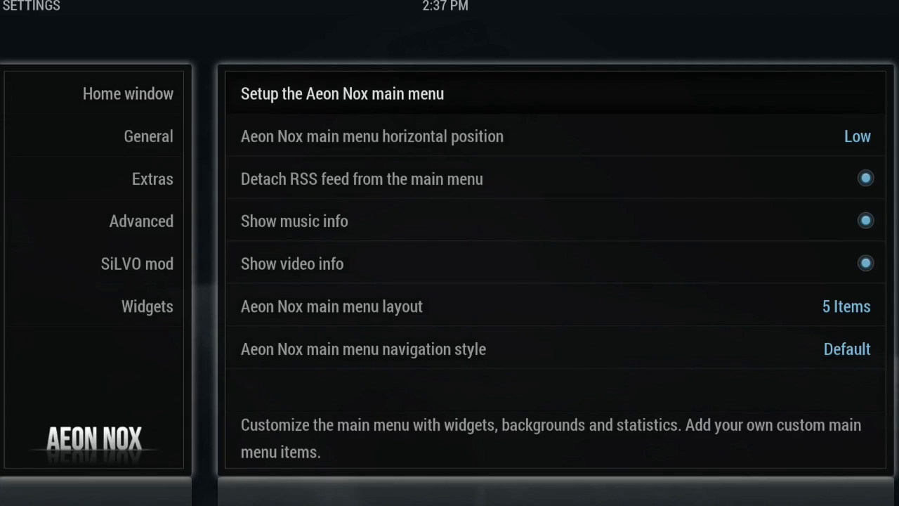
key("Return")
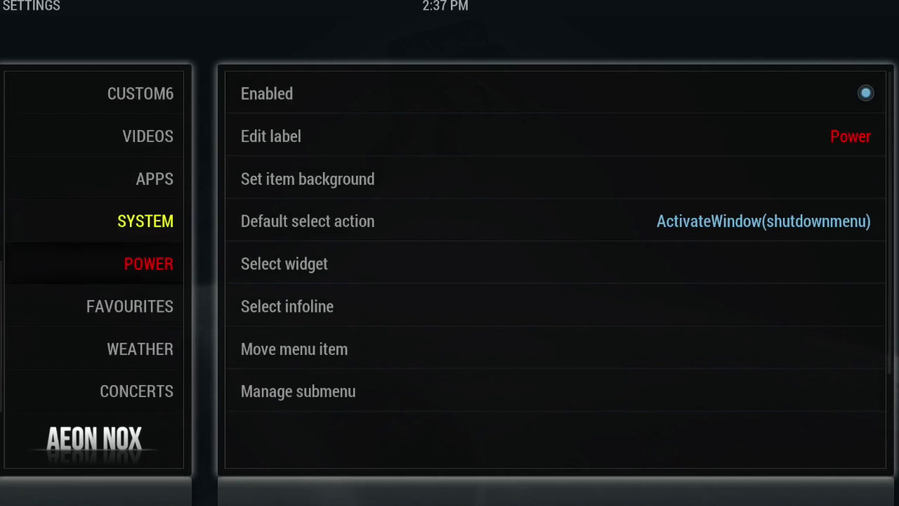
Switch the CONCERTS menu item's Enabled setting on, then back off
key("Down")
key("Down")
key("Down")
key("Down")
key("Up")
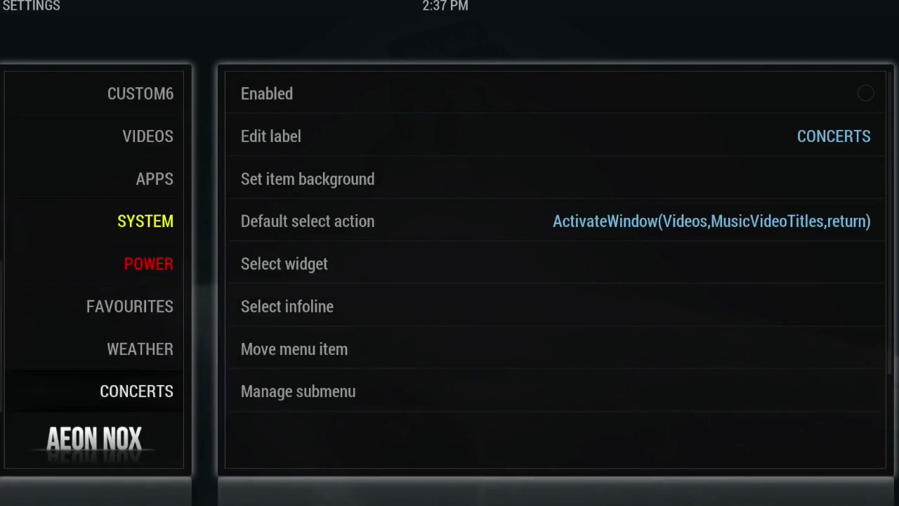
key("Right")
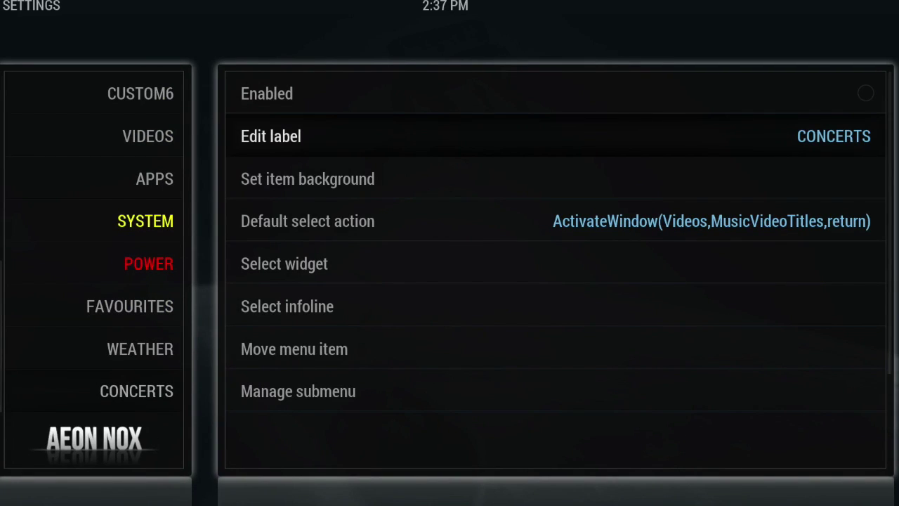
key("Up")
key("Down")
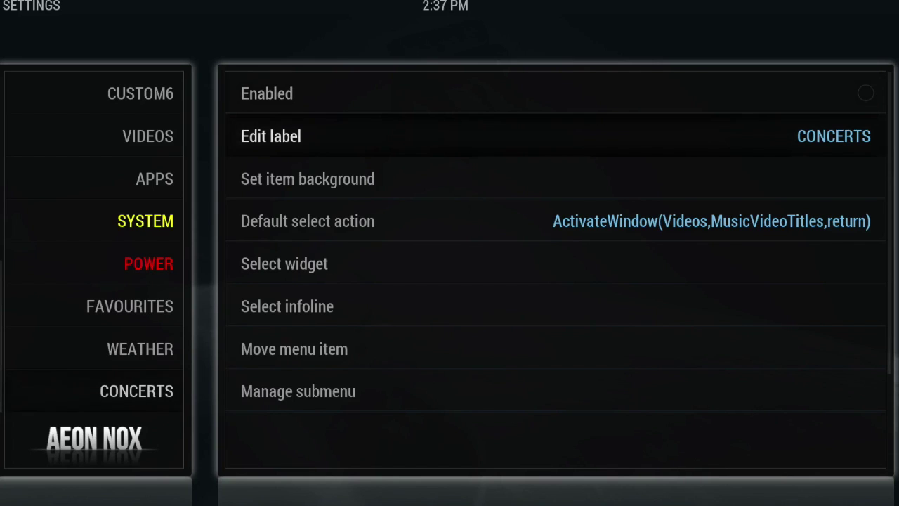
key("Up")
key("Return")
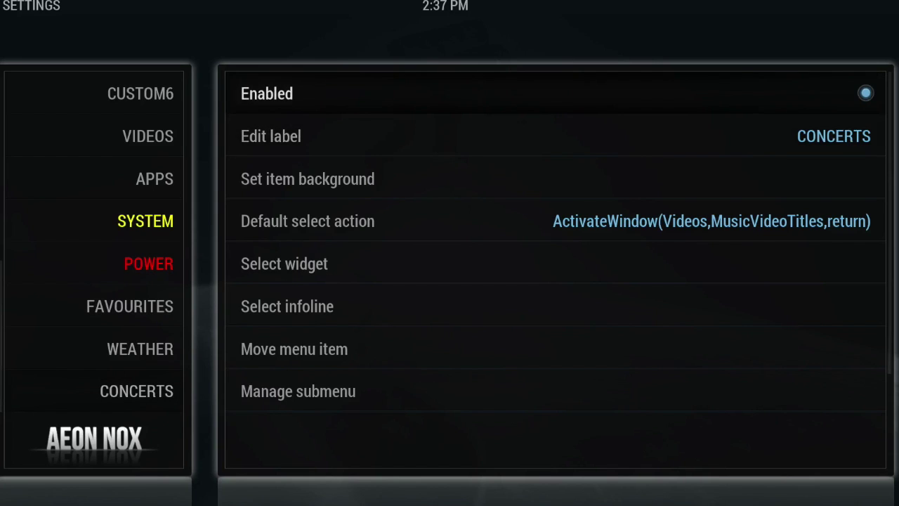
key("Return")
key("Left")
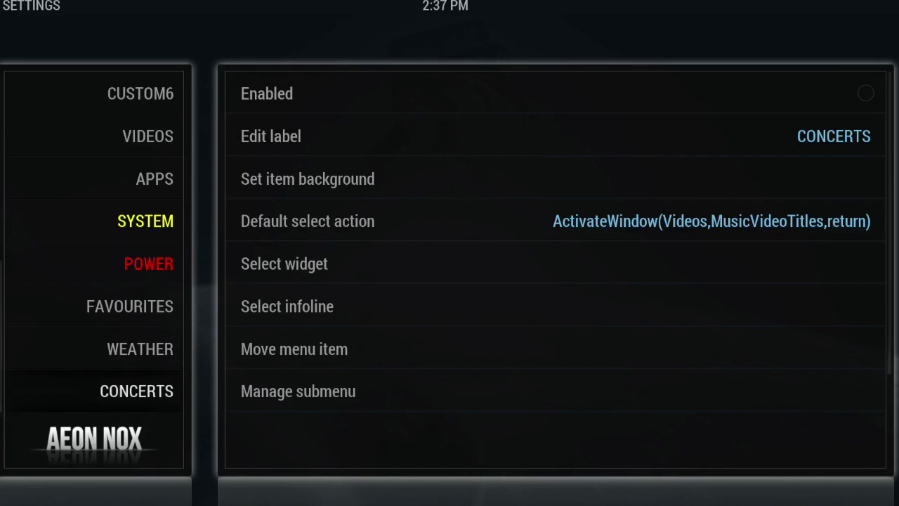
Select the SYSTEM menu item and focus its Move menu item setting
key("Up")
key("Up")
key("Up")
key("Up")
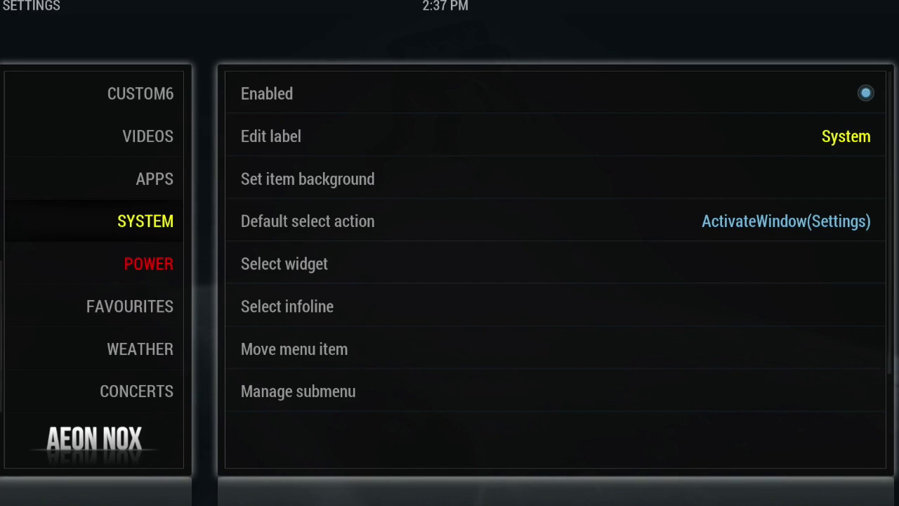
key("Right")
key("Down")
key("Down")
key("Down")
key("Down")
key("Down")
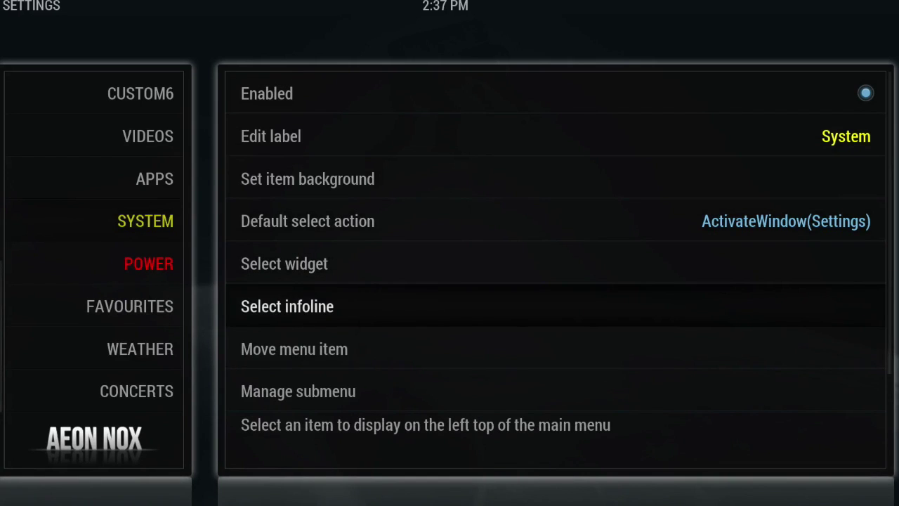
key("Down")
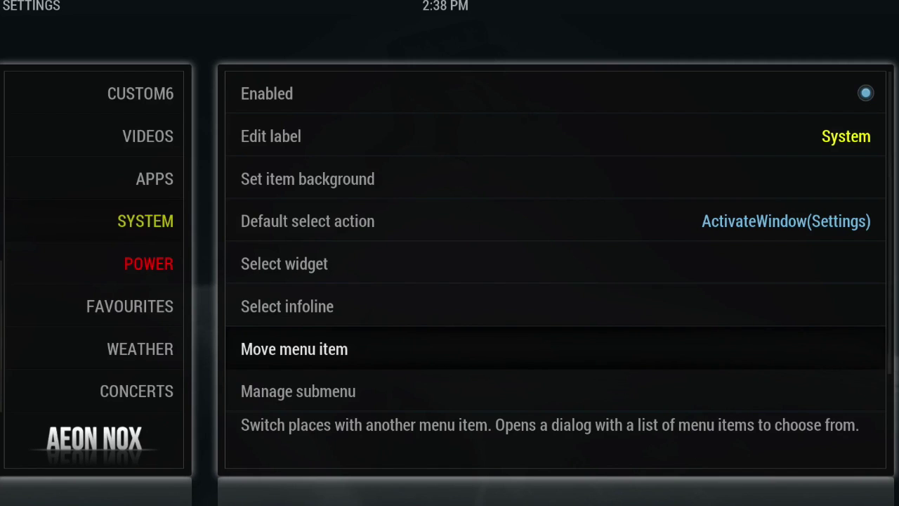
Swap SYSTEM with the CUSTOM3 item and disable CUSTOM3
key("Return")
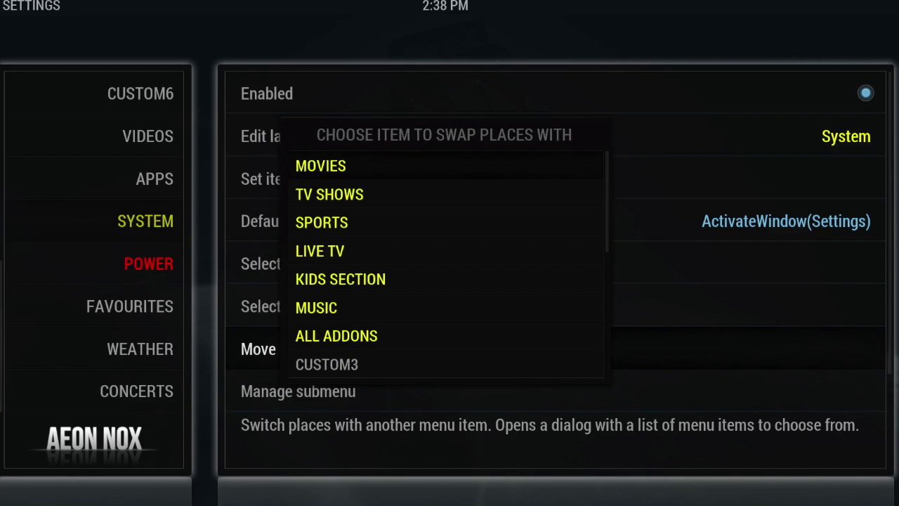
key("Down")
key("Down")
key("Down")
key("Down")
key("Down")
key("Down")
key("Down")
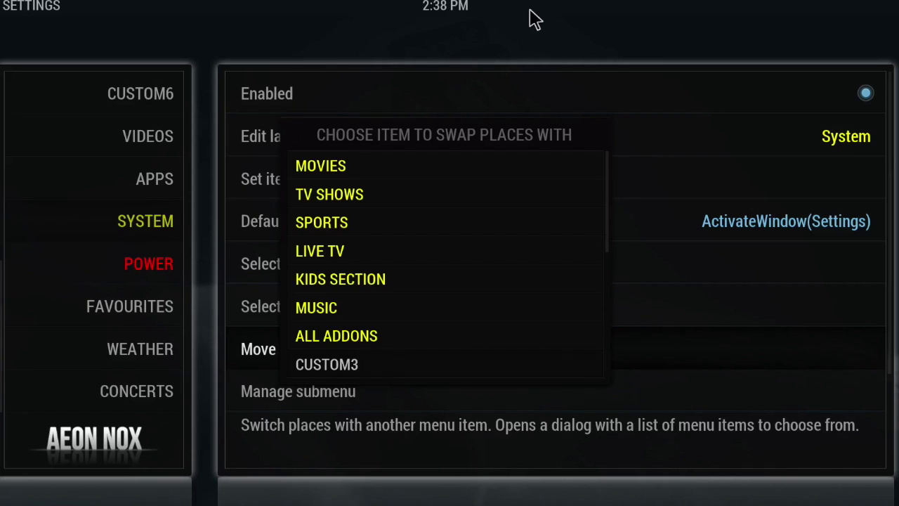
left_click(356, 366)
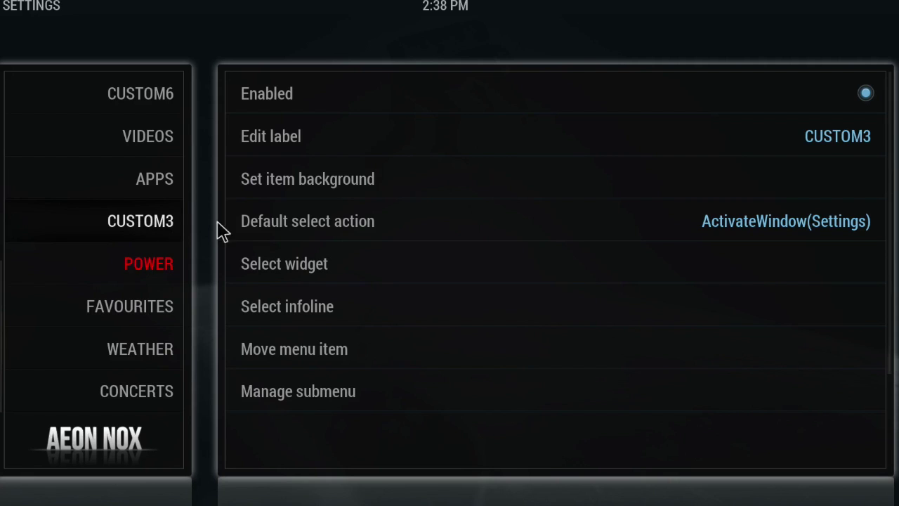
left_click(316, 112)
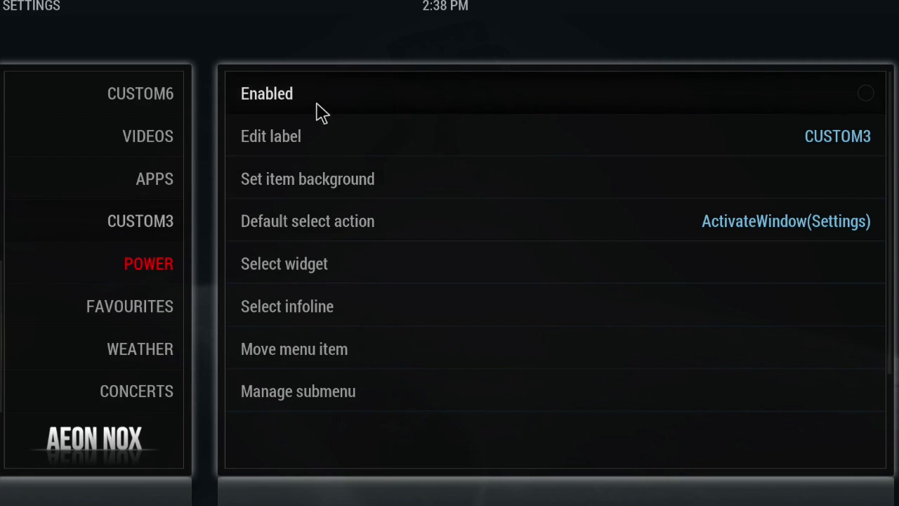
Swap the POWER menu item with CUSTOM4
scroll(134, 236, "up", 3)
scroll(136, 237, "up", 2)
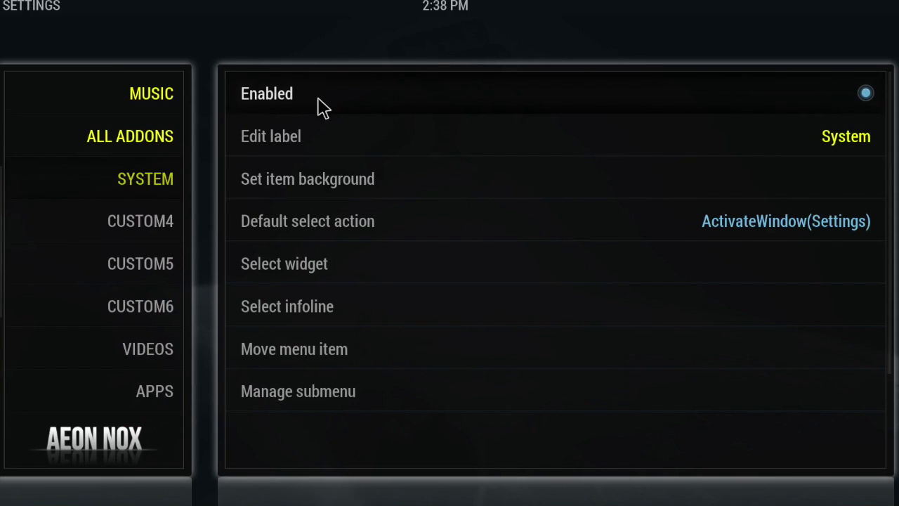
scroll(138, 189, "down", 5)
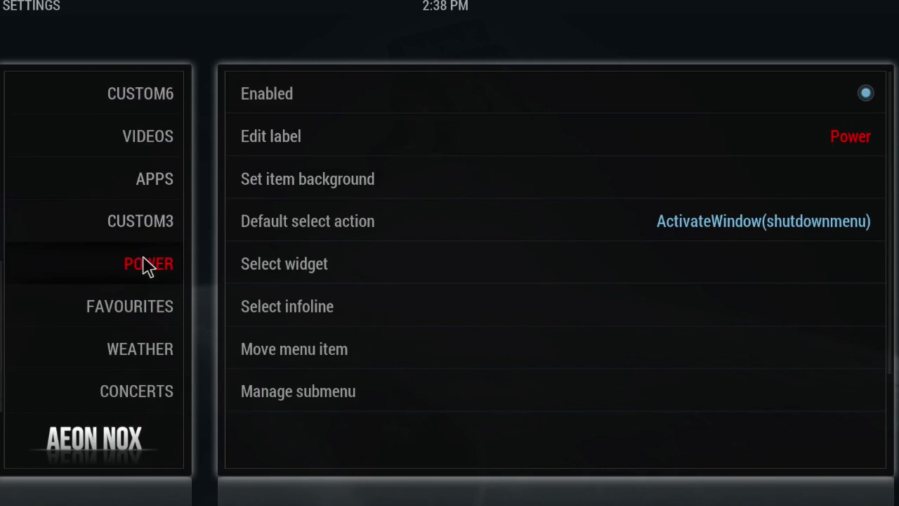
left_click(317, 351)
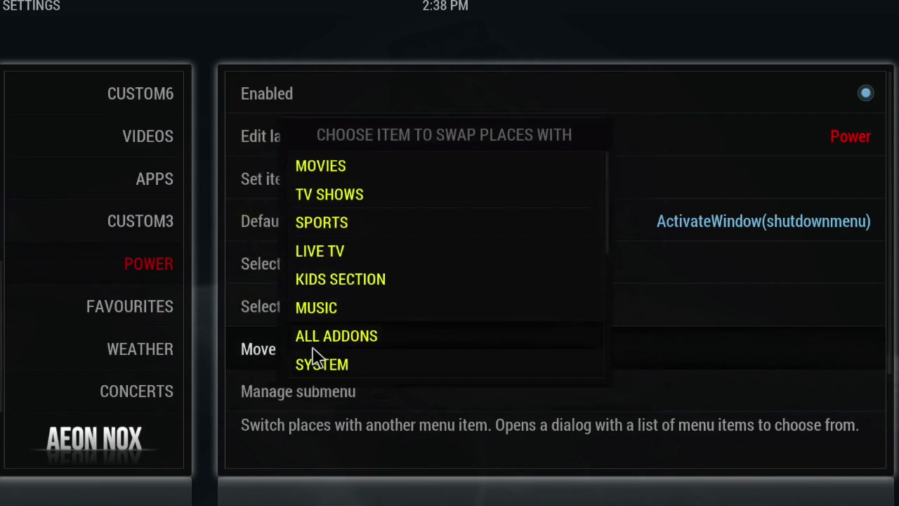
scroll(334, 344, "down", 3)
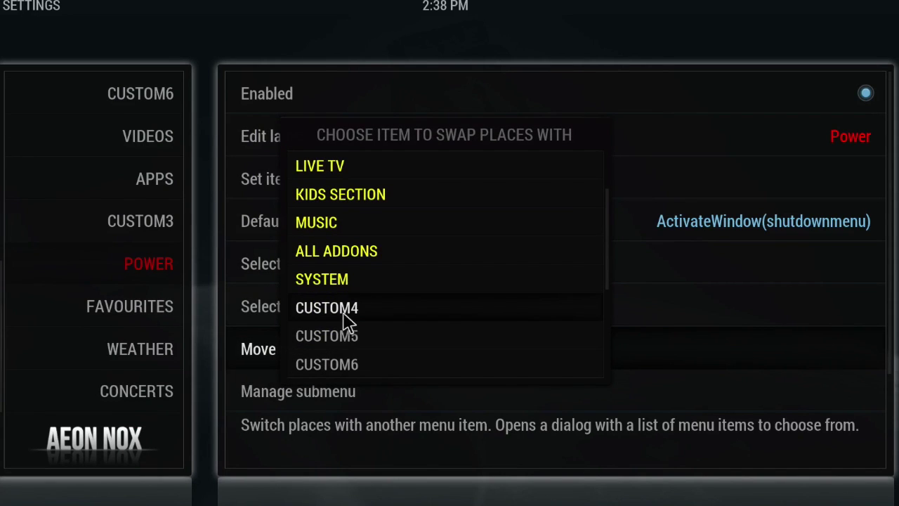
left_click(349, 323)
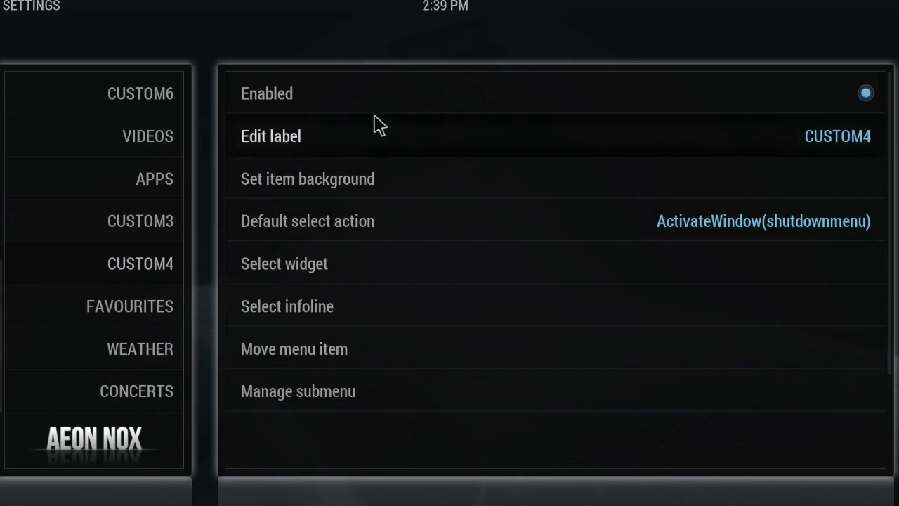
Select MOVIES and open its Manage submenu editor in Skin Shortcuts
scroll(155, 211, "up", 3)
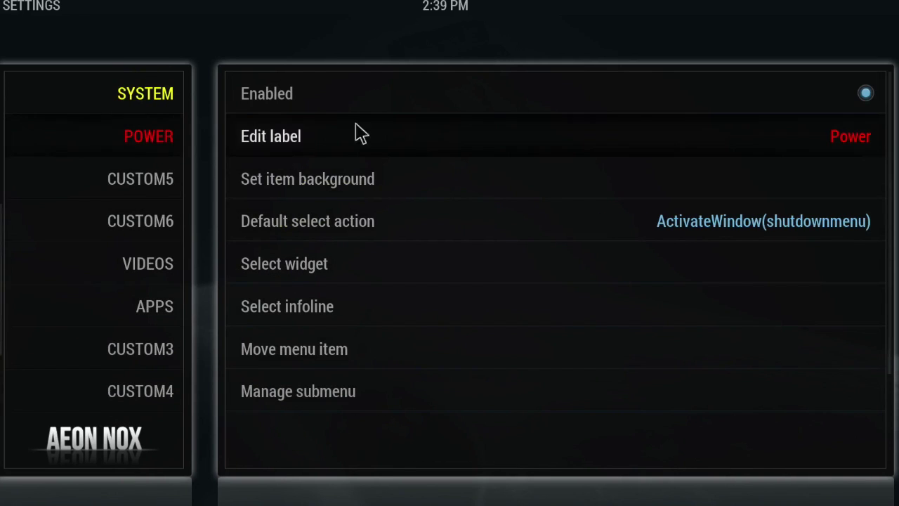
scroll(182, 169, "up", 7)
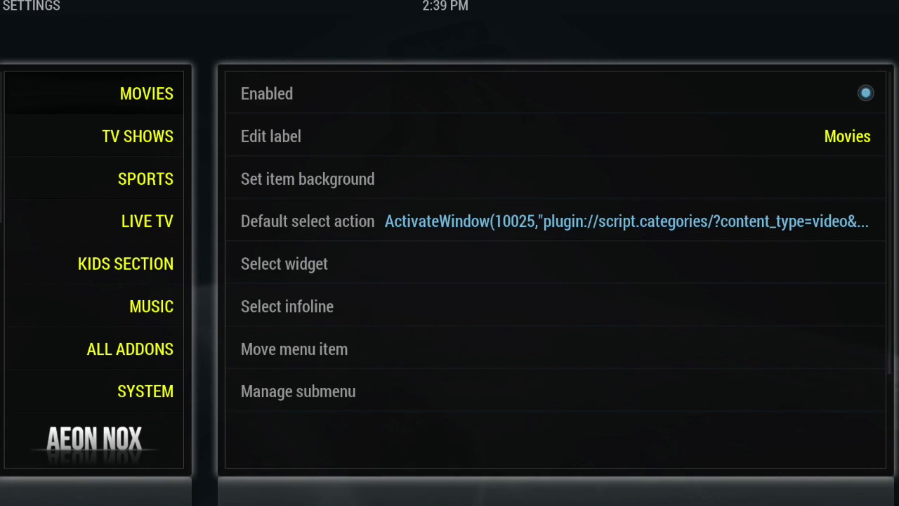
left_click(267, 94)
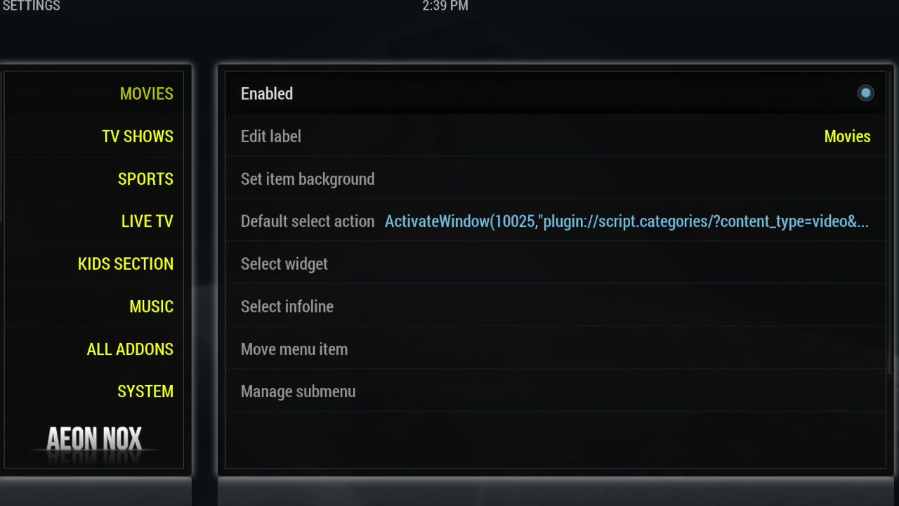
key("Down")
key("Down")
key("Down")
key("Down")
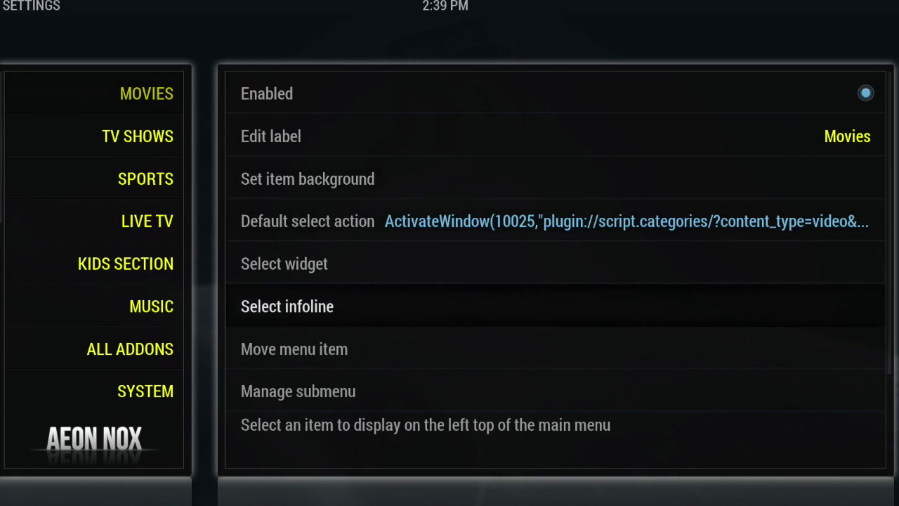
key("Down")
key("Down")
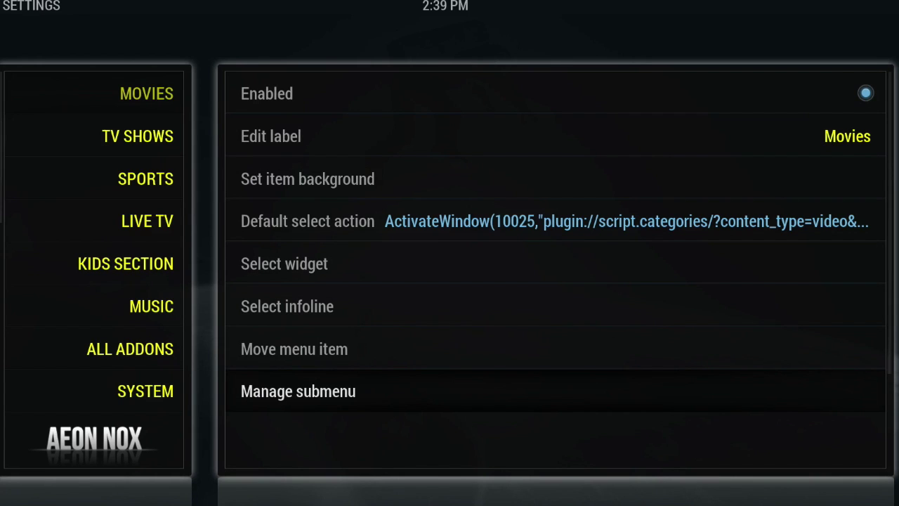
key("Return")
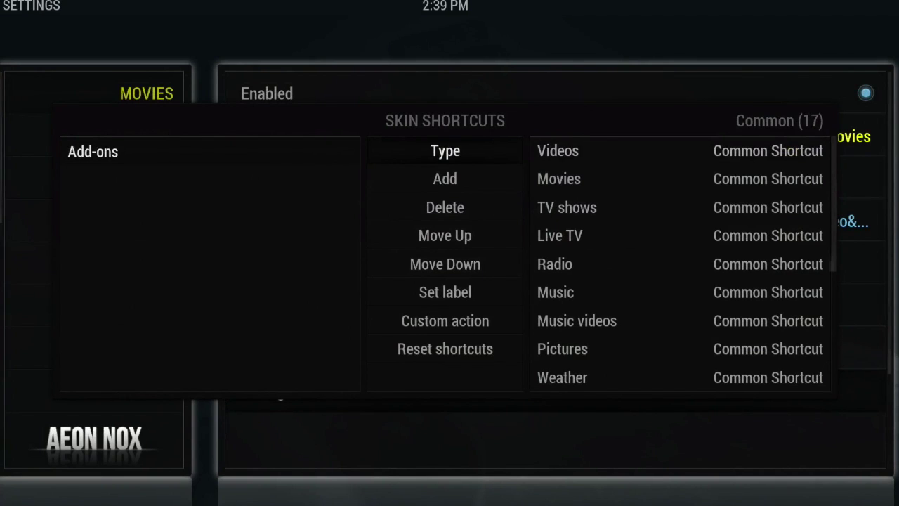
Delete the Add-ons shortcut from the Movies submenu
key("Down")
key("Down")
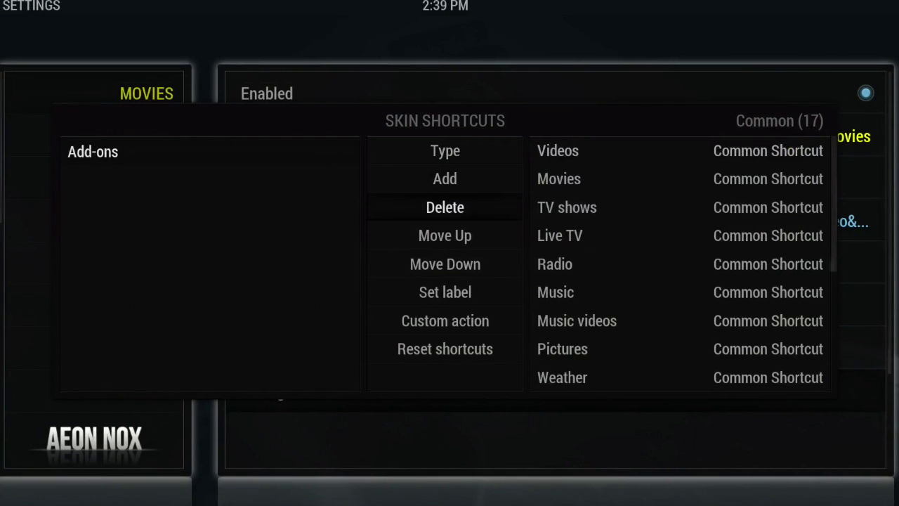
key("Return")
key("Up")
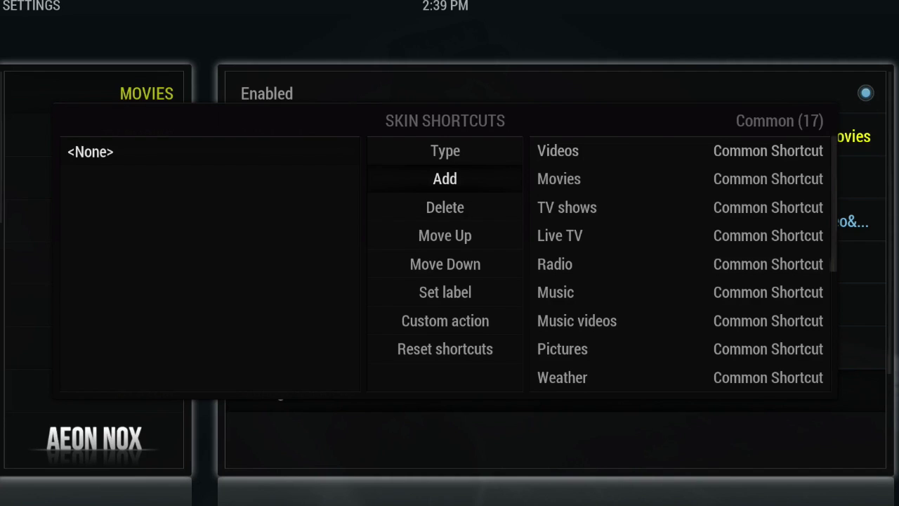
Set the shortcut type chooser to the Kodi Command category
key("Up")
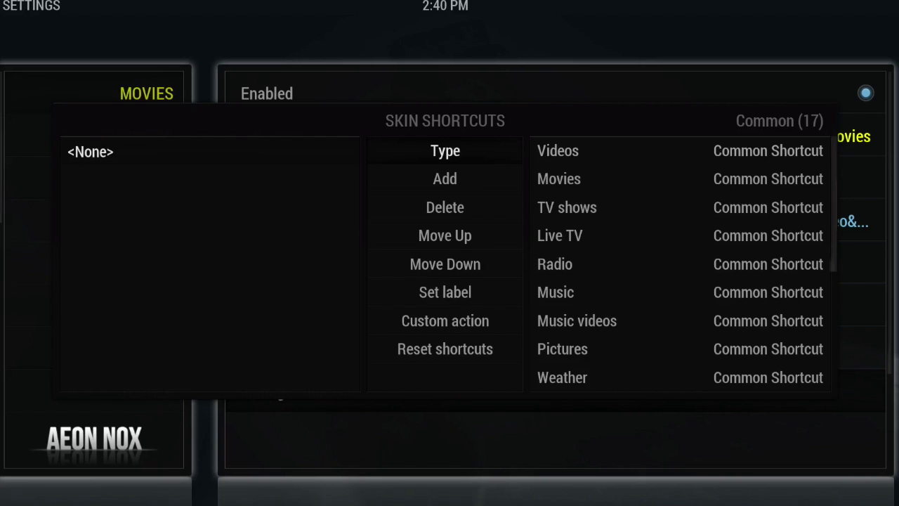
key("Down")
key("Down")
key("Down")
key("Down")
key("Down")
key("Up")
key("Up")
key("Up")
key("Up")
key("Up")
key("Left")
key("Right")
key("Return")
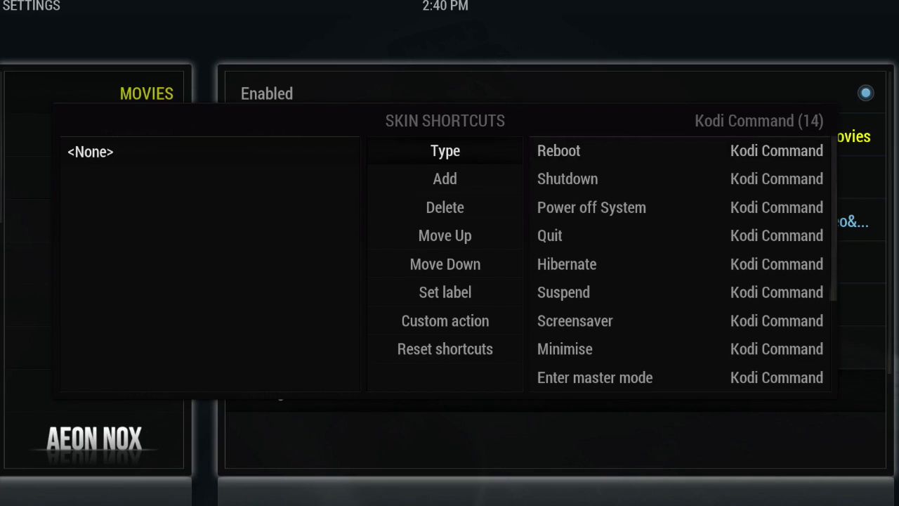
Move down the add-on list to Genesis and browse its folders
key("Return")
key("Return")
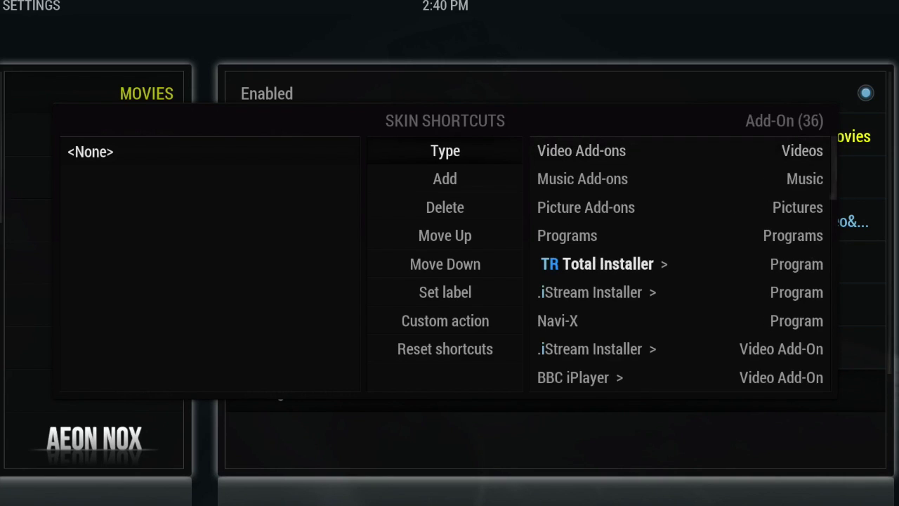
key("Right")
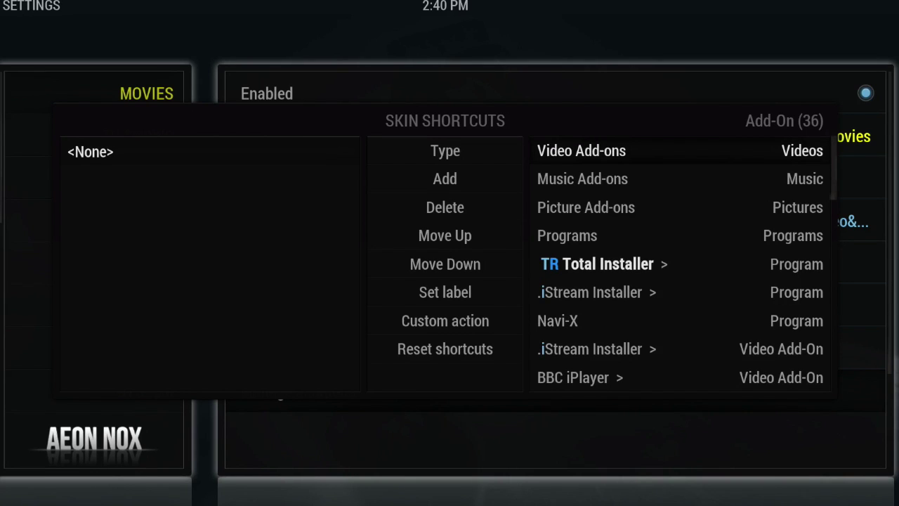
key("Down")
key("Down")
key("Down")
key("Down")
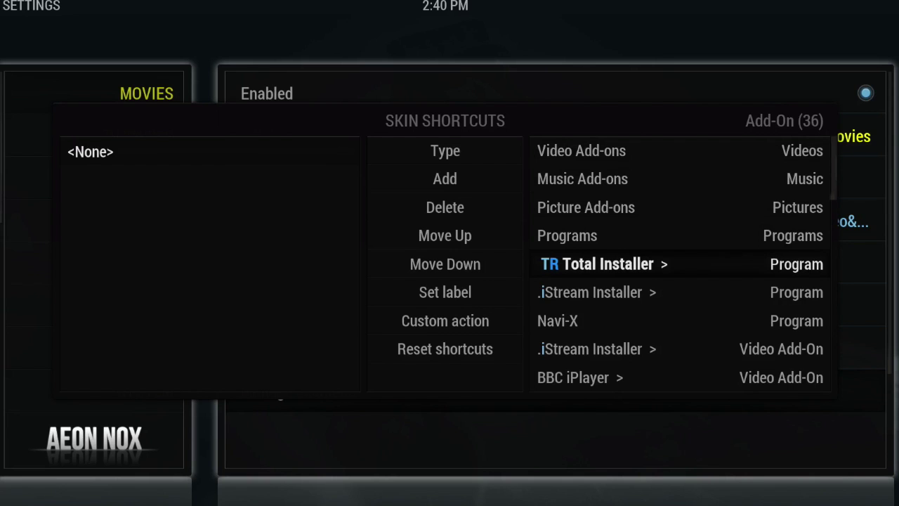
key("Down")
key("Down")
key("Down")
key("Down")
key("Down")
key("Down")
key("Down")
key("Down")
key("Down")
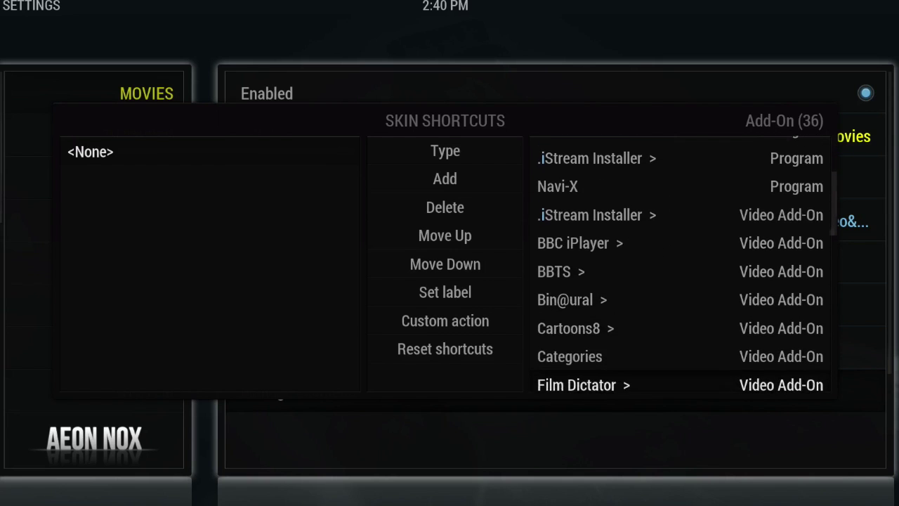
key("Down")
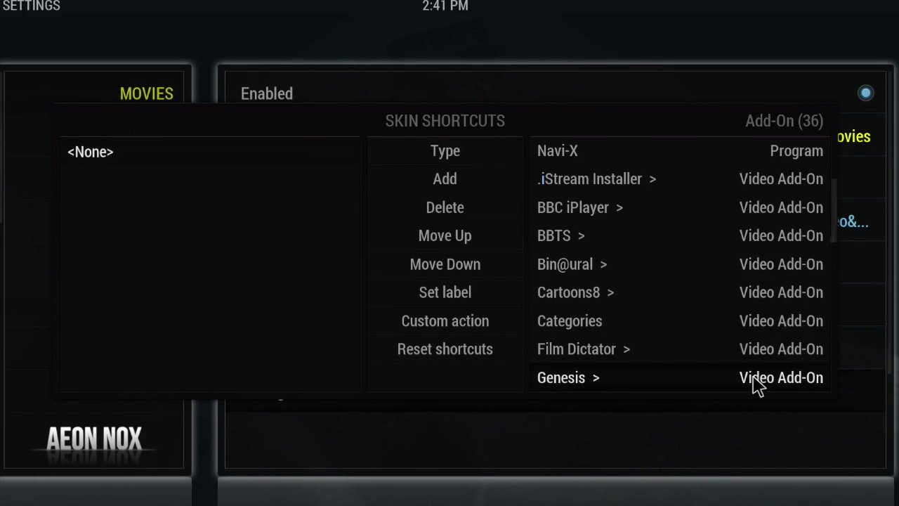
left_click(648, 387)
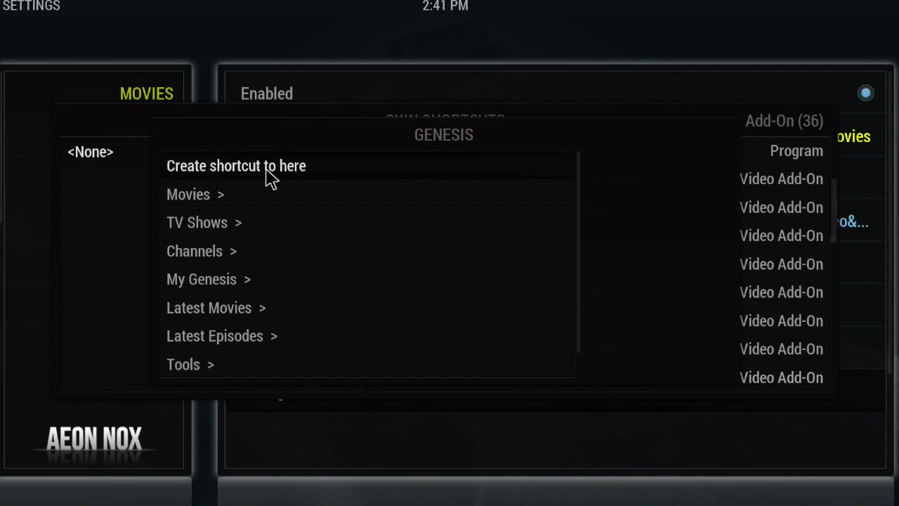
Create a submenu shortcut to Genesis > Movies > Latest HD Movies
left_click(222, 195)
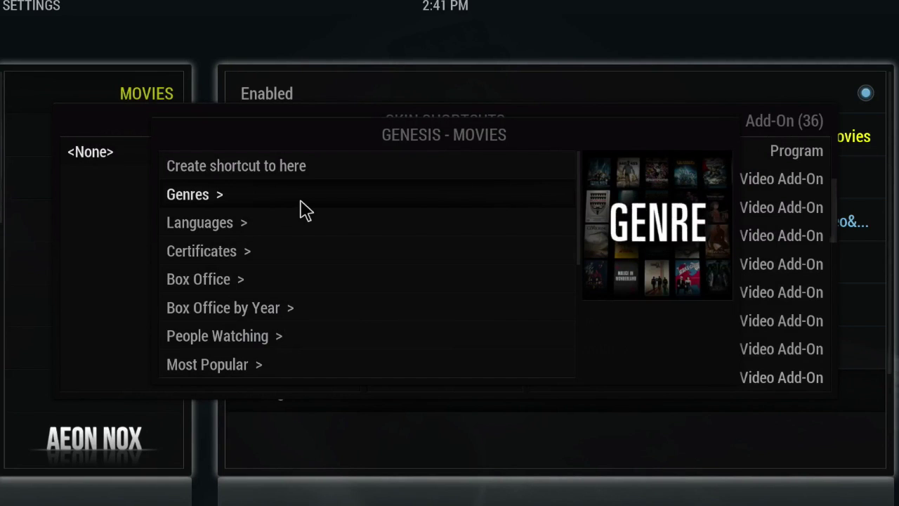
scroll(325, 267, "down", 4)
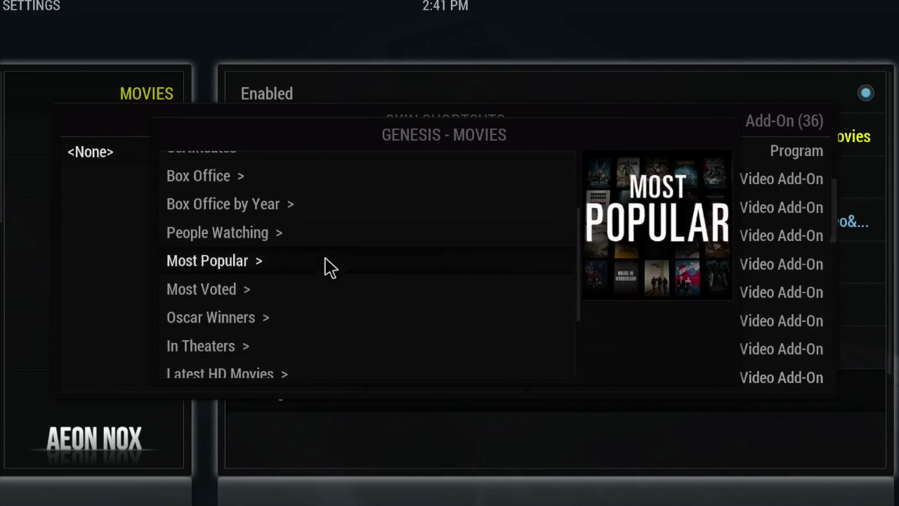
left_click(264, 373)
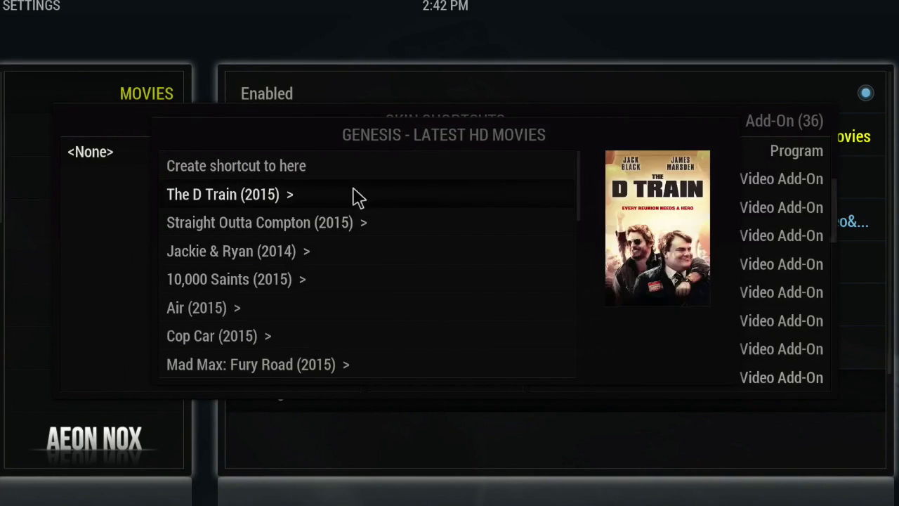
left_click(284, 168)
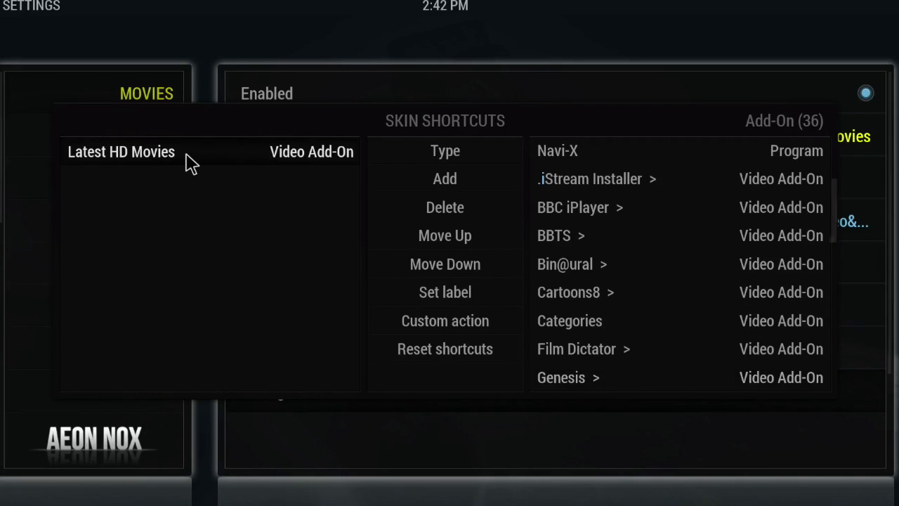
Add a new submenu entry pointing to Genesis > Movies > Most Popular
left_click(458, 184)
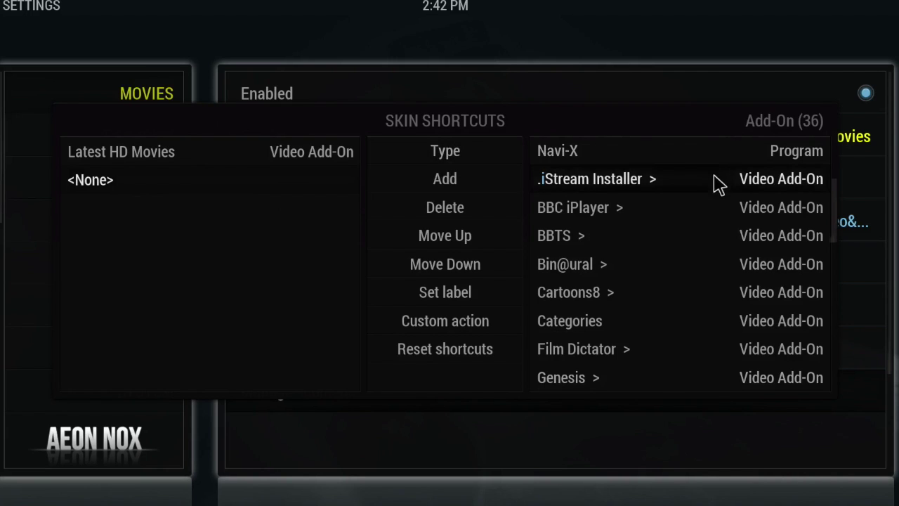
scroll(674, 312, "down", 1)
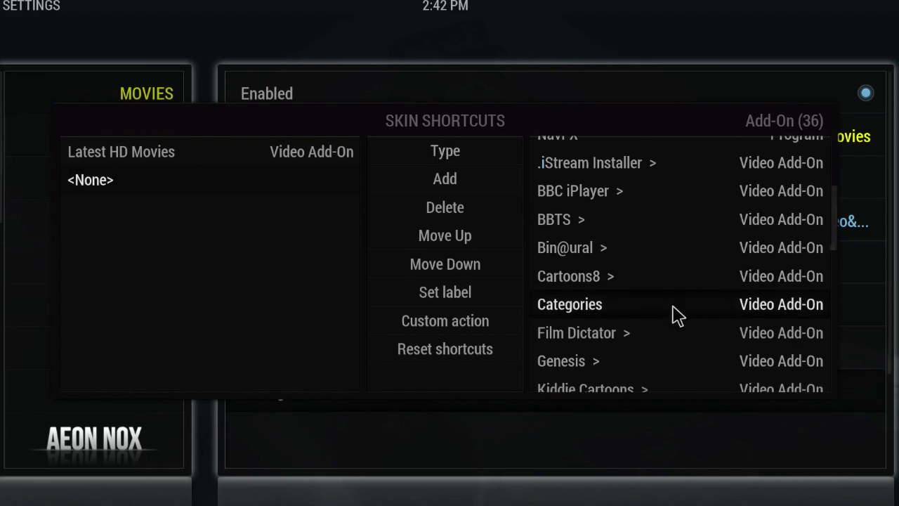
left_click(653, 358)
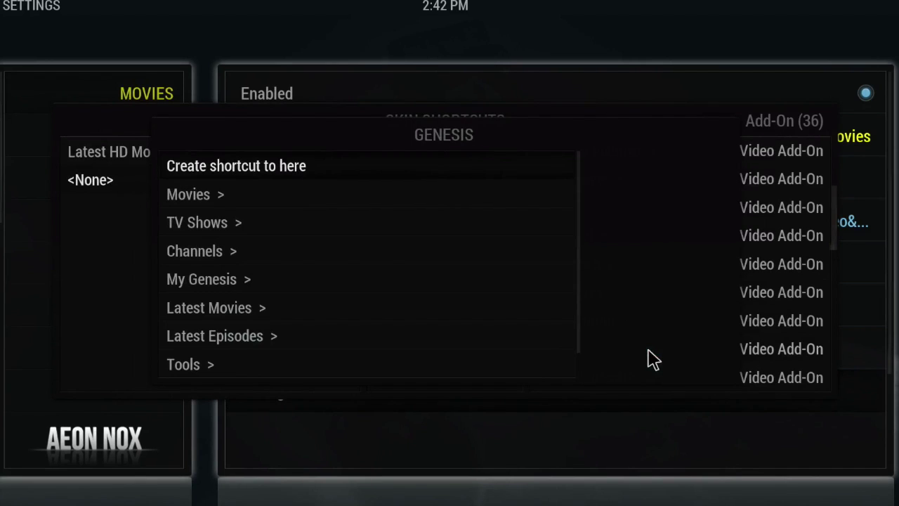
left_click(301, 204)
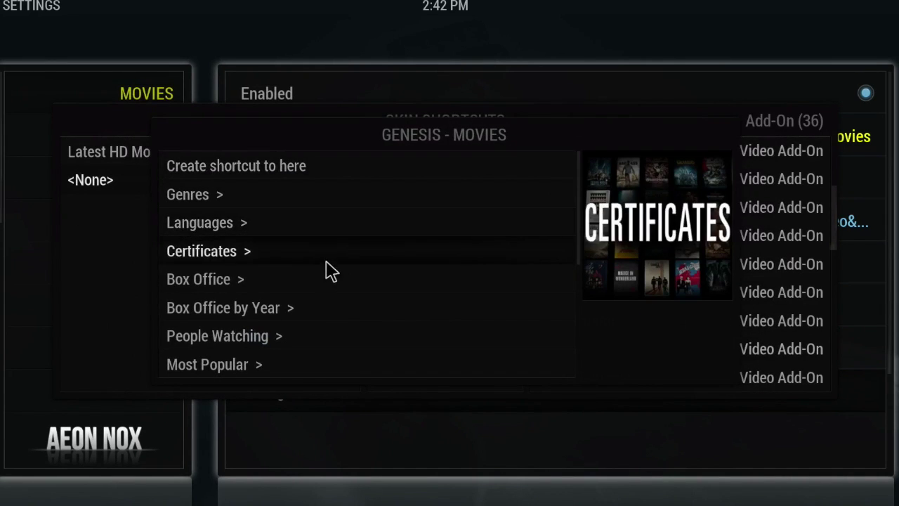
left_click(368, 372)
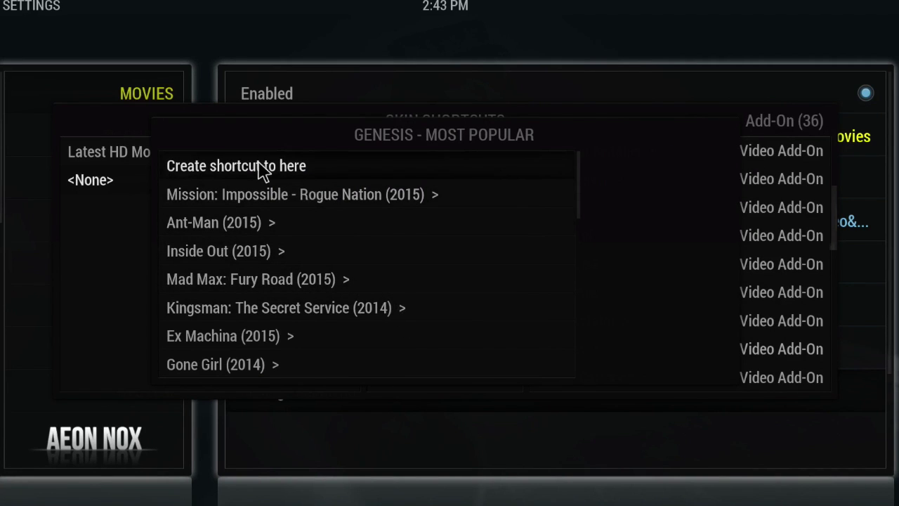
left_click(389, 170)
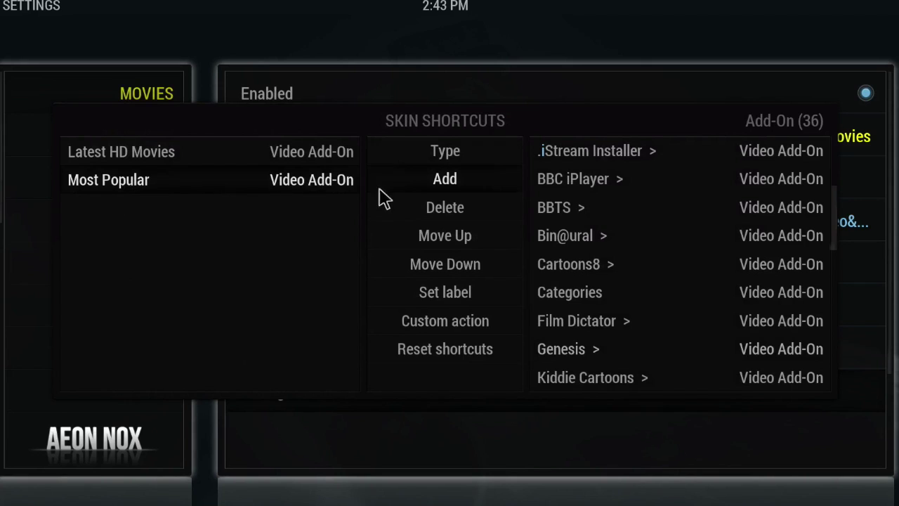
Add a Genesis > My Genesis > Favourite Movies shortcut, then another empty entry
left_click(405, 188)
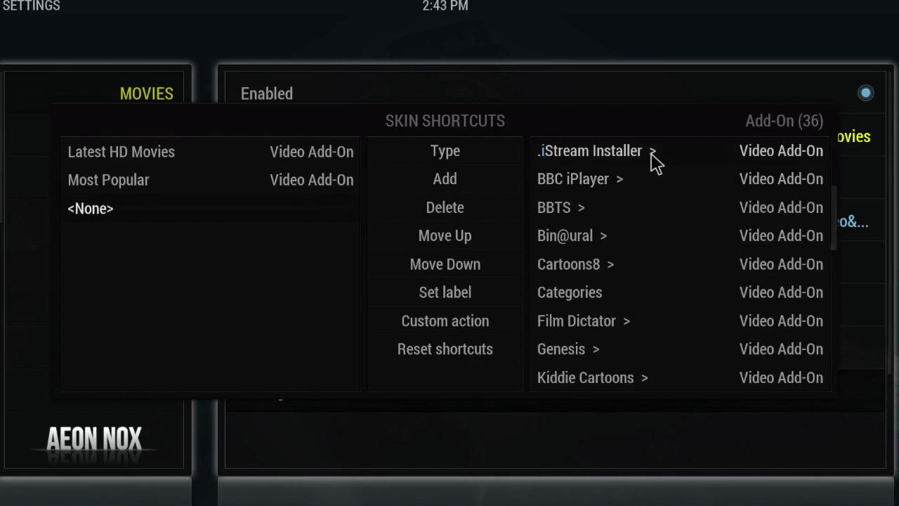
left_click(653, 354)
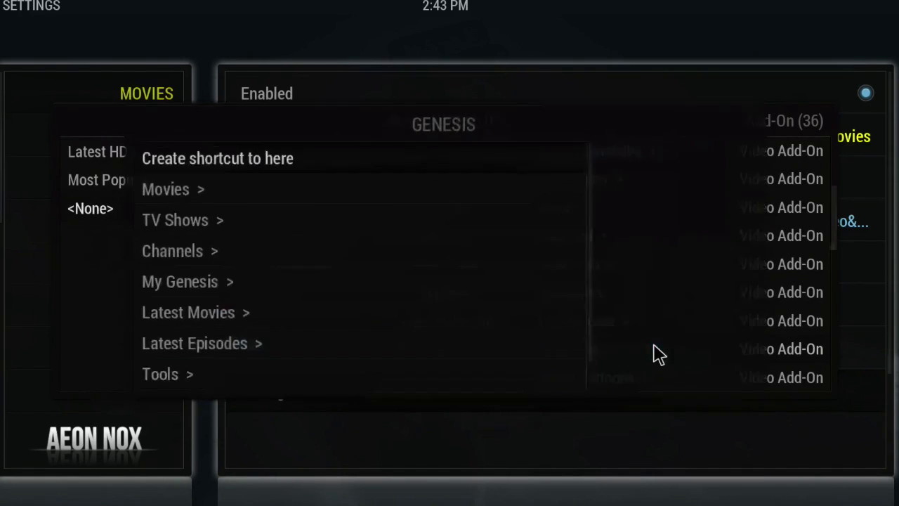
left_click(209, 285)
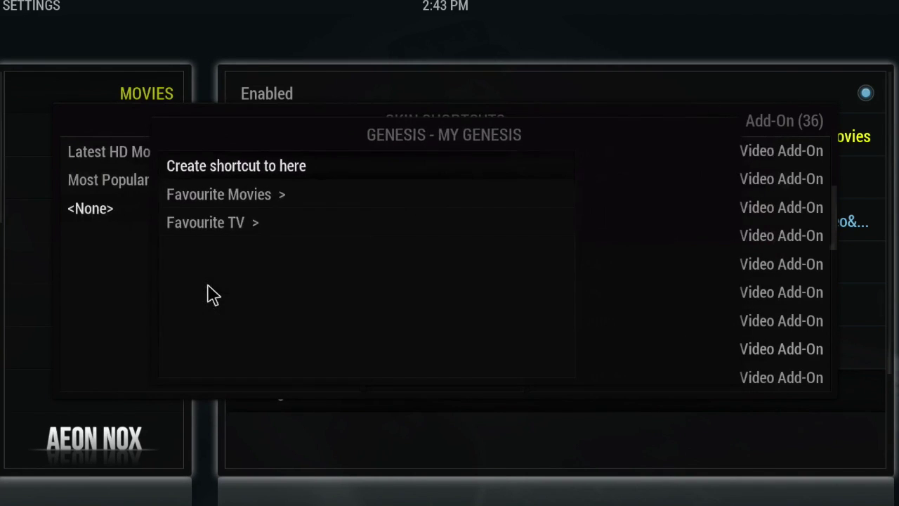
left_click(242, 199)
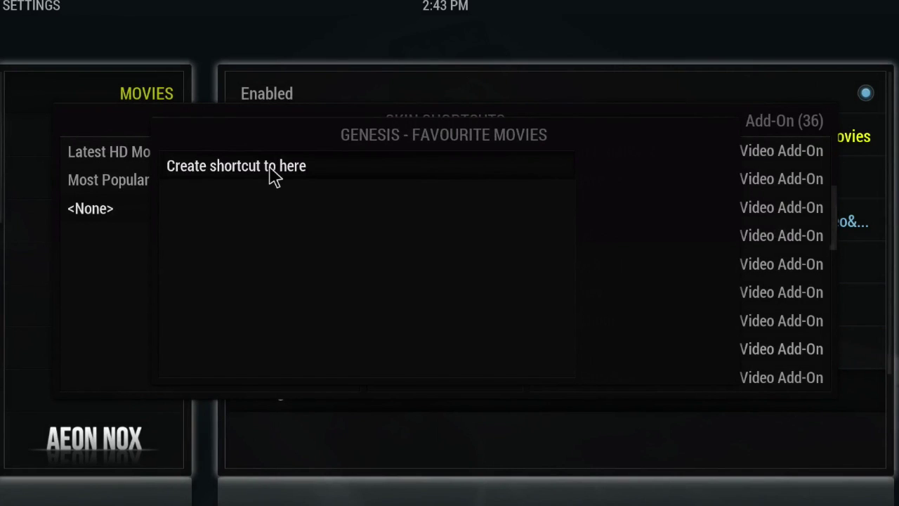
left_click(274, 175)
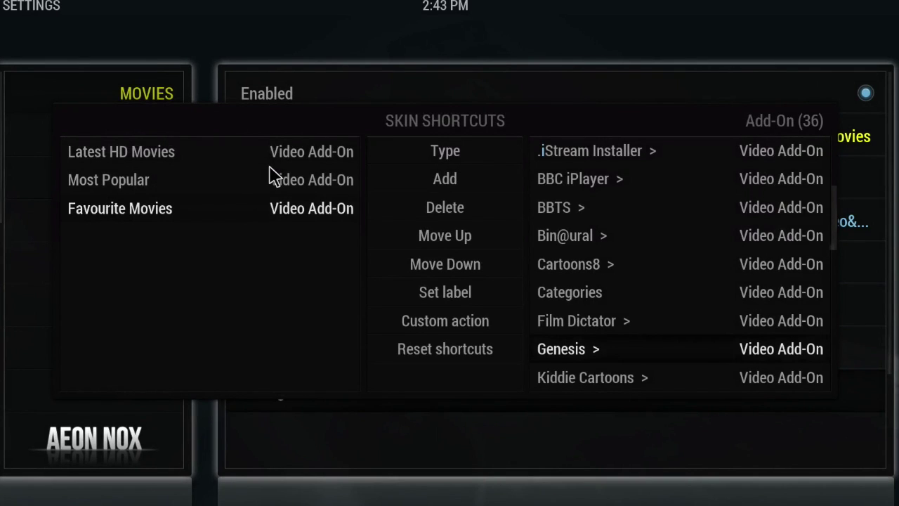
left_click(435, 190)
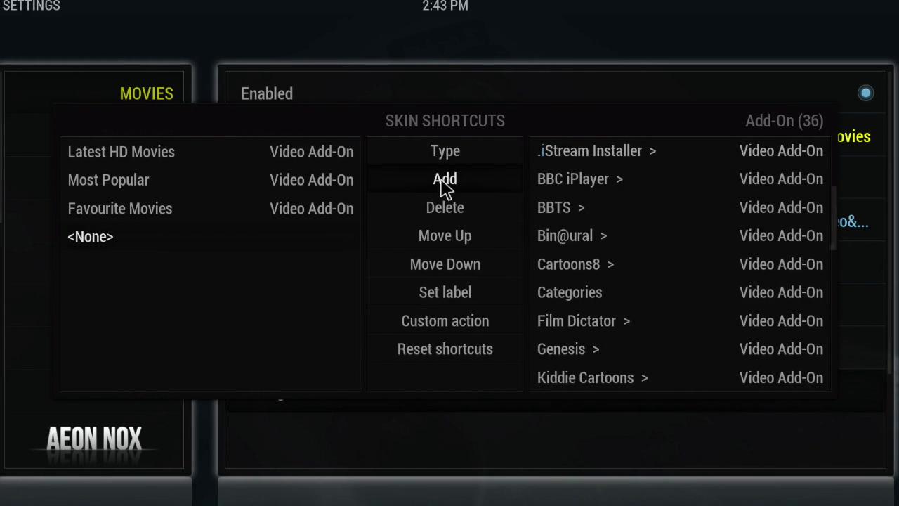
Point the new entry at Phoenix > Staael2014 > 2015 HD movies
scroll(627, 341, "down", 5)
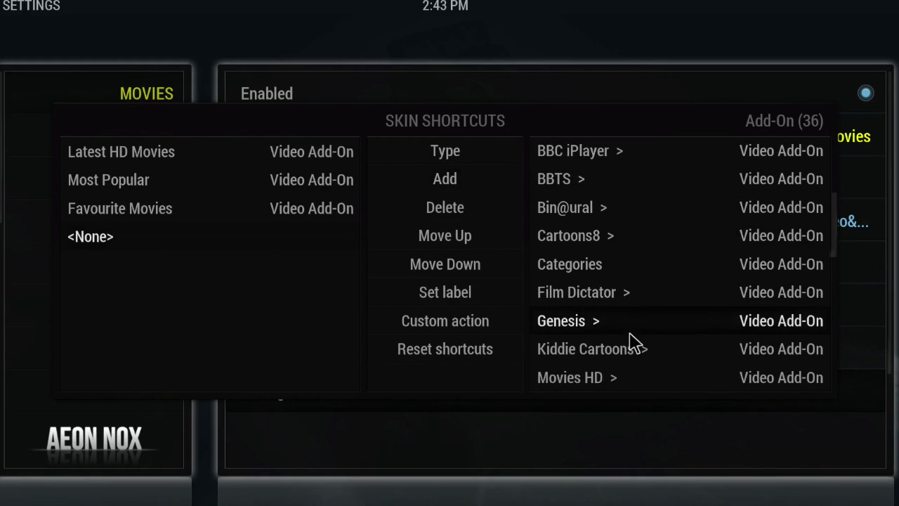
scroll(634, 343, "down", 1)
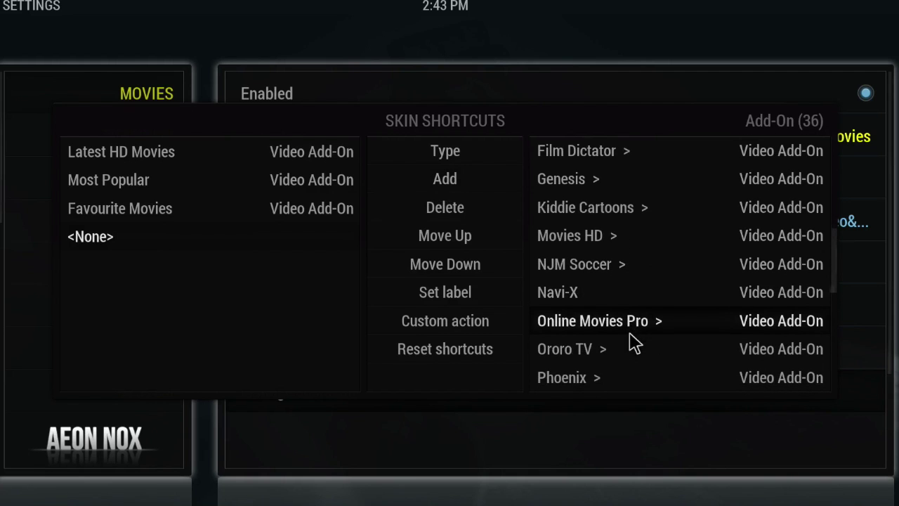
scroll(632, 342, "down", 1)
left_click(629, 345)
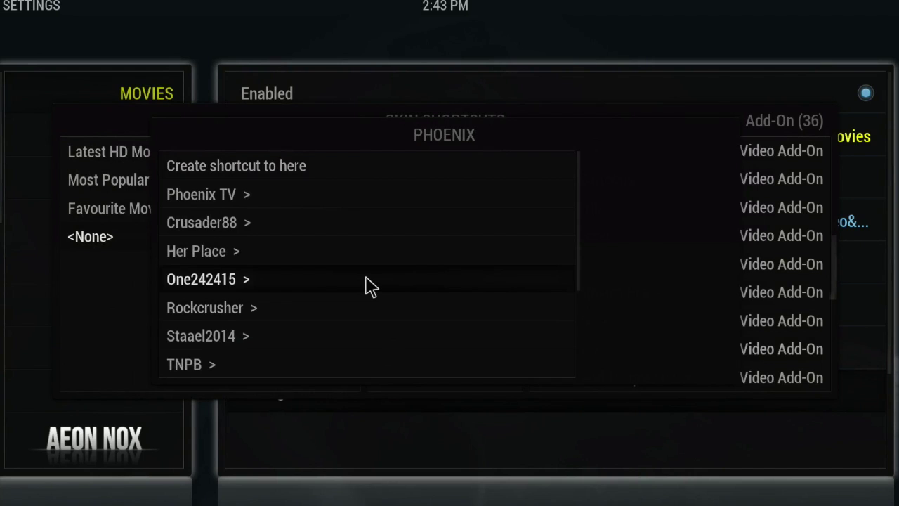
scroll(367, 283, "down", 1)
scroll(370, 285, "down", 1)
left_click(276, 283)
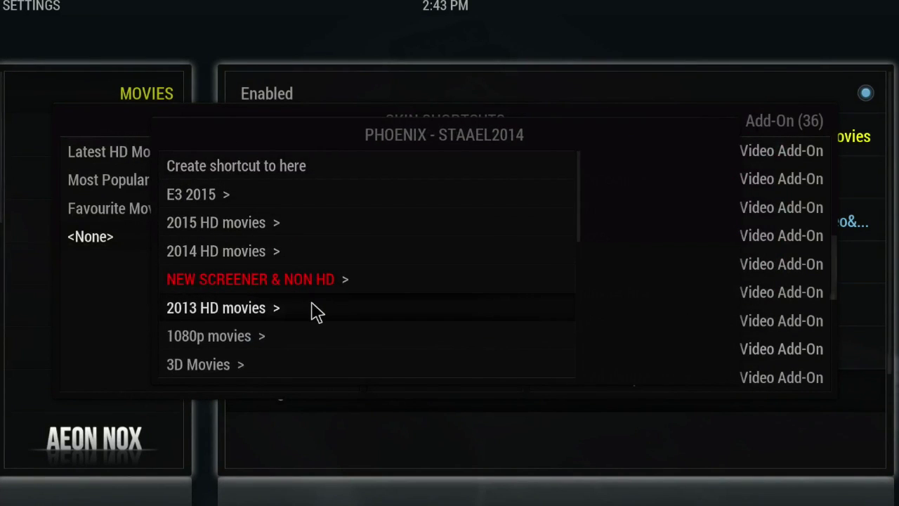
left_click(282, 223)
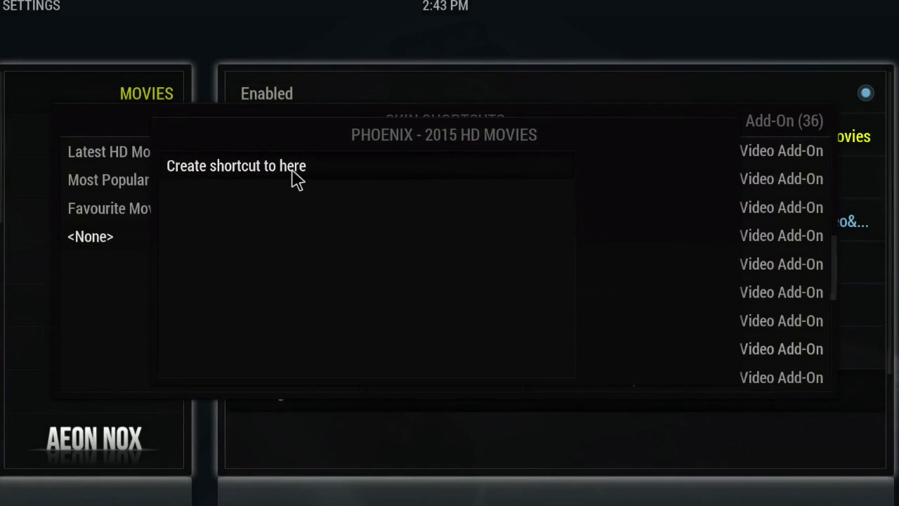
left_click(295, 169)
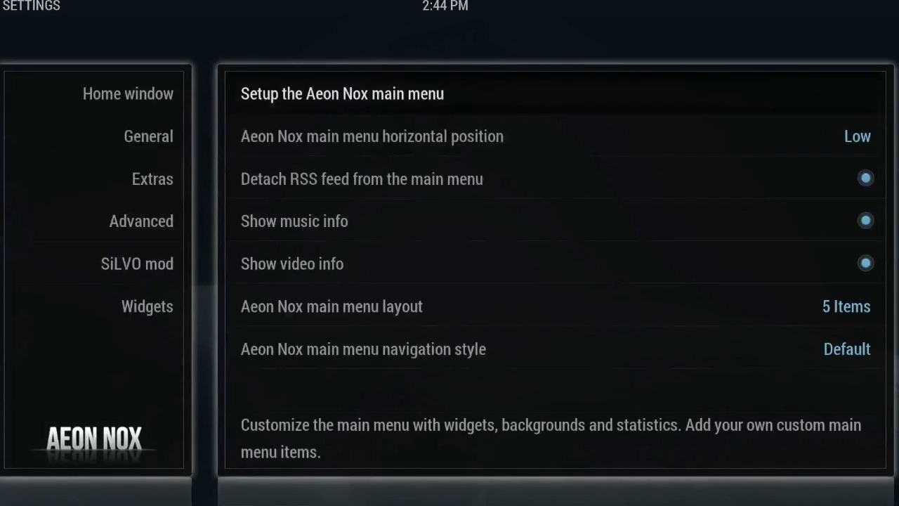
From the home screen, open the LATEST HD MOVIES shortcut in the Movies submenu
key("Escape")
key("Escape")
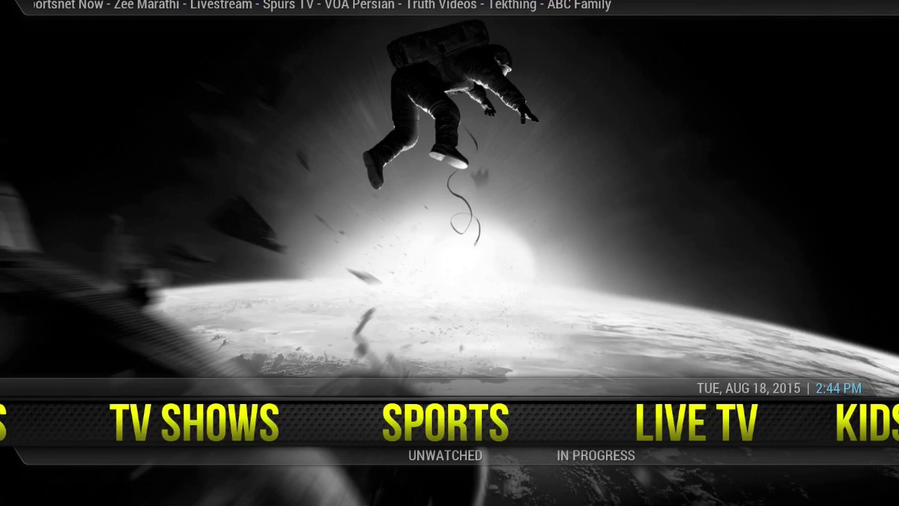
key("Right")
key("Right")
key("Right")
key("Right")
key("Right")
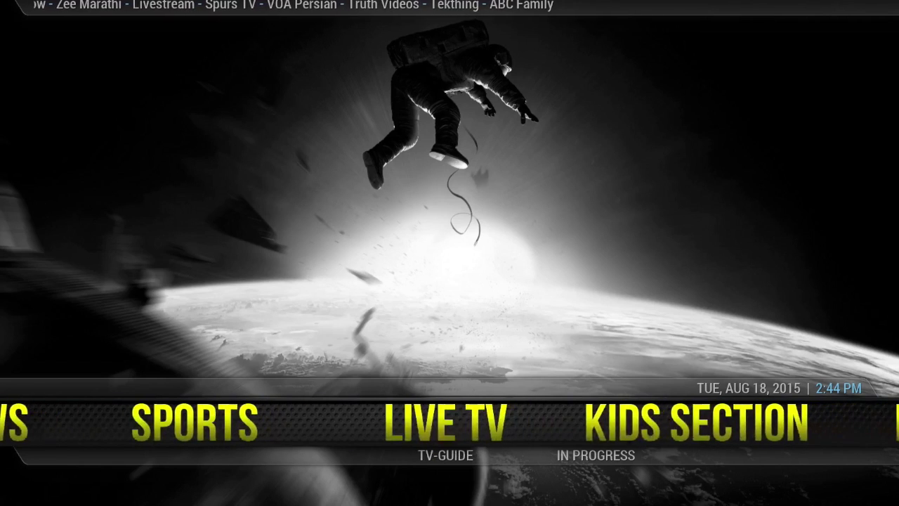
key("Right")
key("Right")
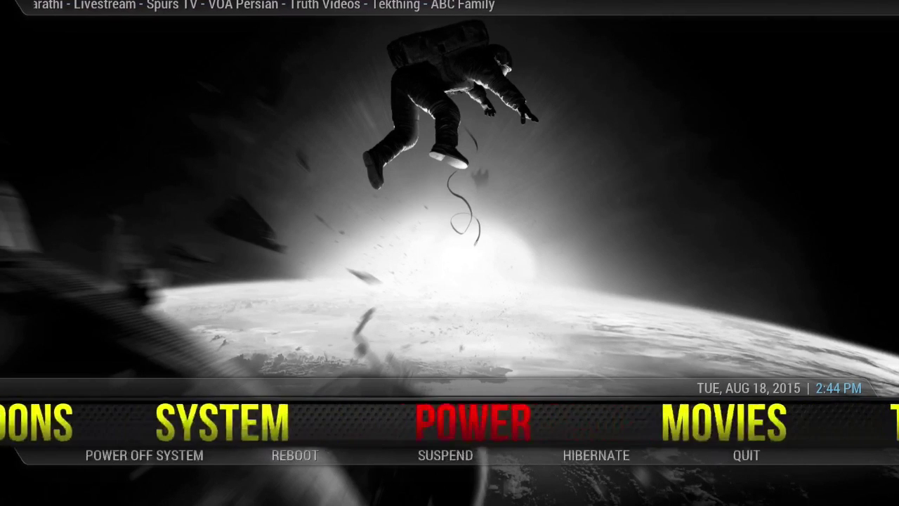
key("Down")
key("Left")
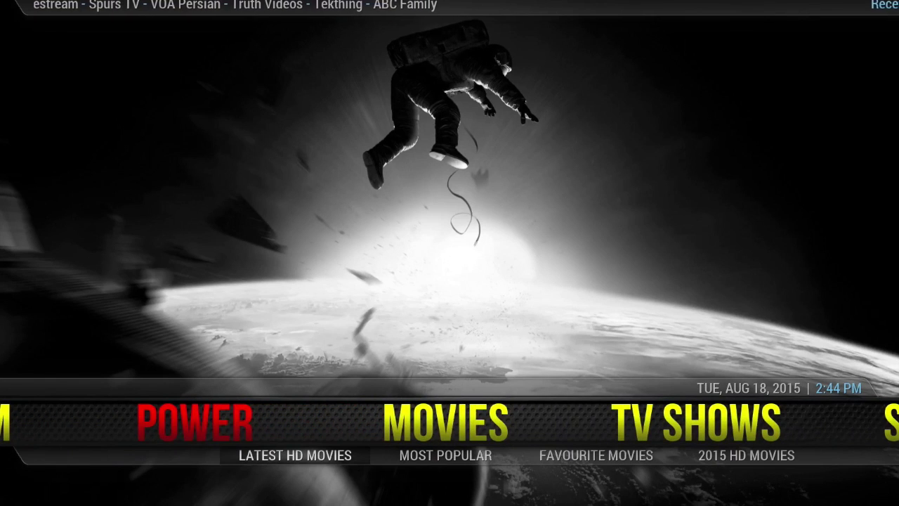
key("Right")
key("Right")
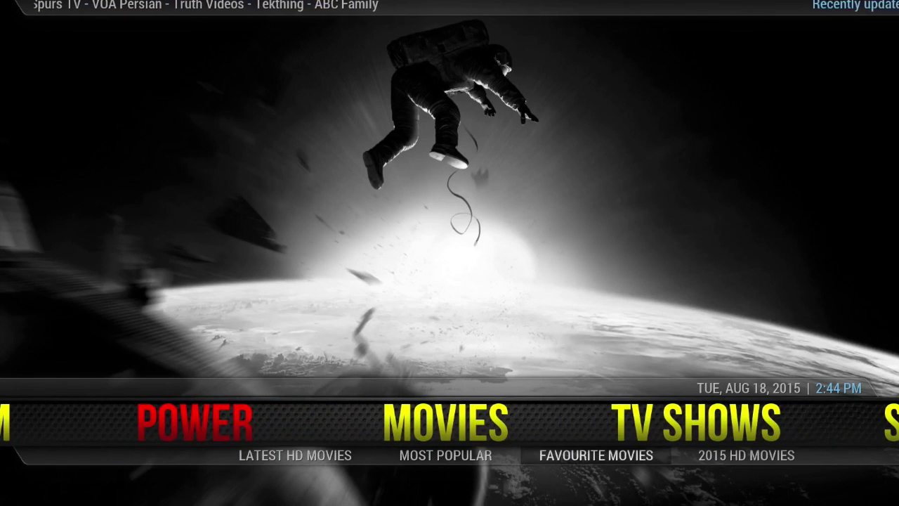
key("Left")
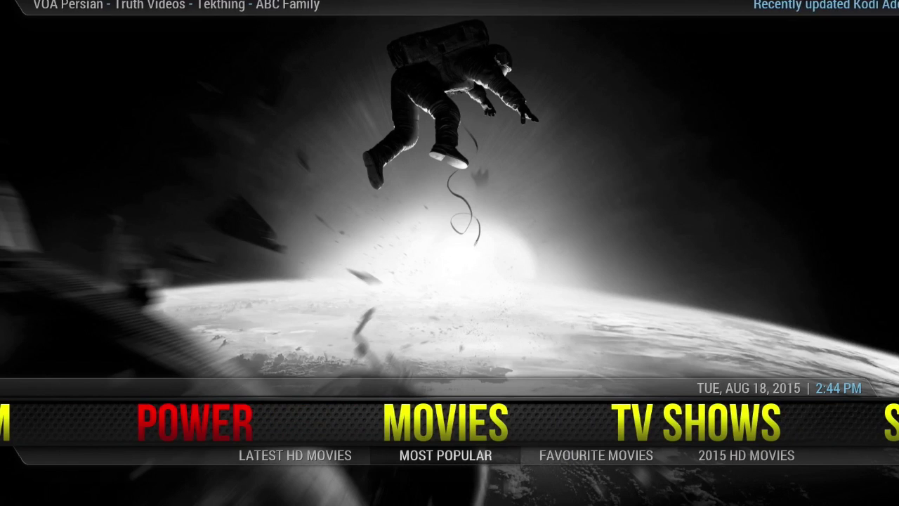
key("Left")
key("Return")
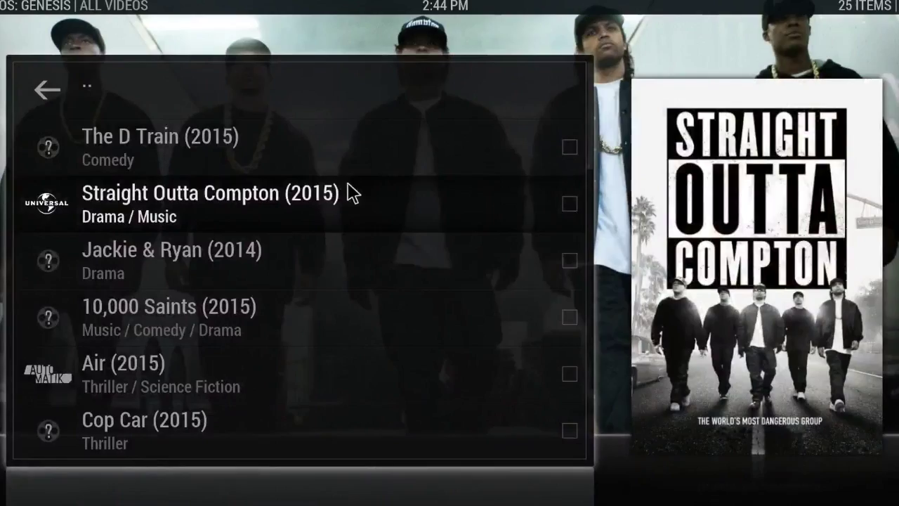
Open the Genesis Most Popular movie list, browse down and back to Ex Machina, then return home
left_click(347, 190)
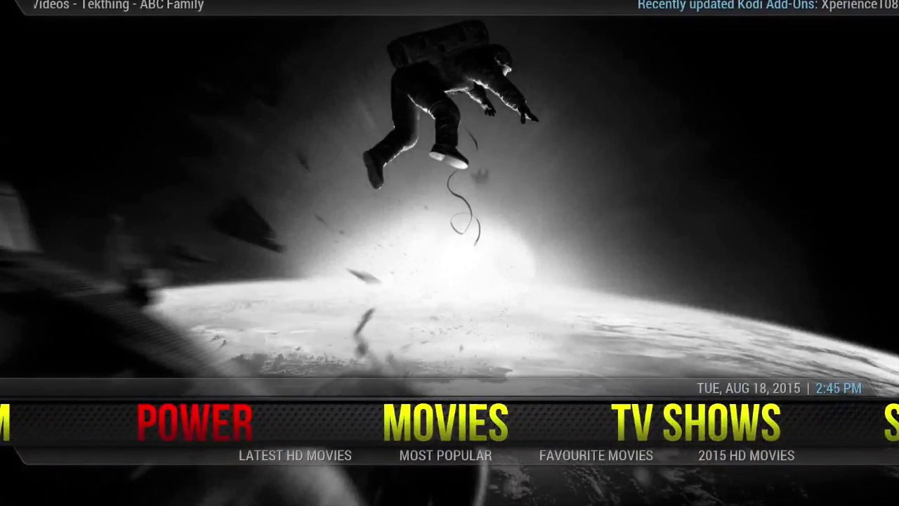
key("Return")
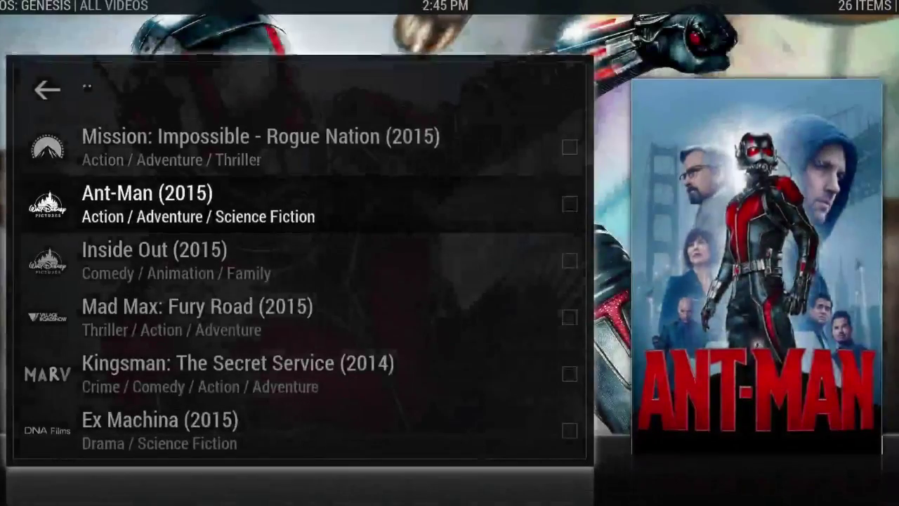
key("Down")
key("Down")
key("Down")
key("Down")
key("Down")
key("Down")
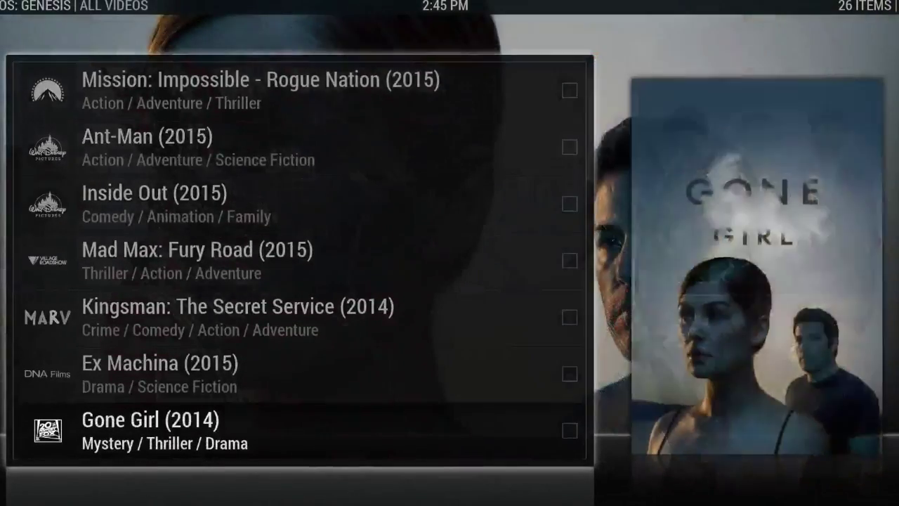
key("Down")
key("Up")
key("Up")
key("Up")
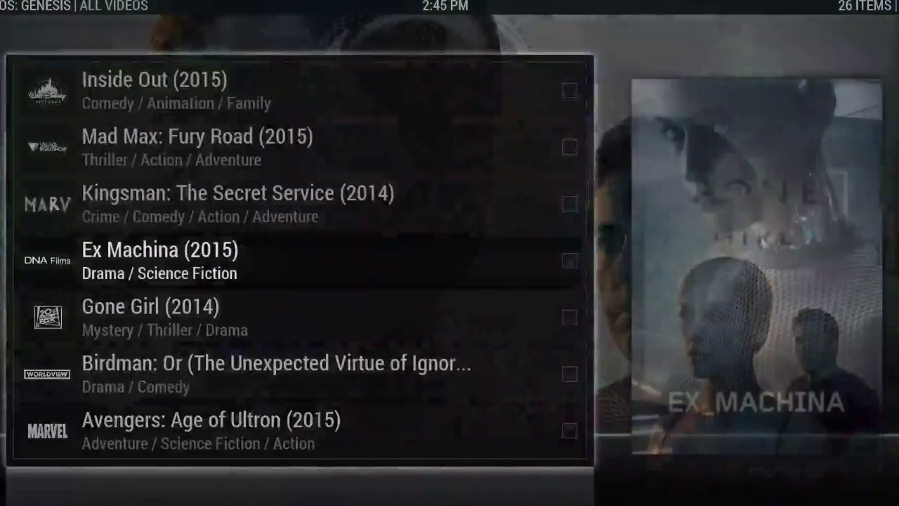
key("Escape")
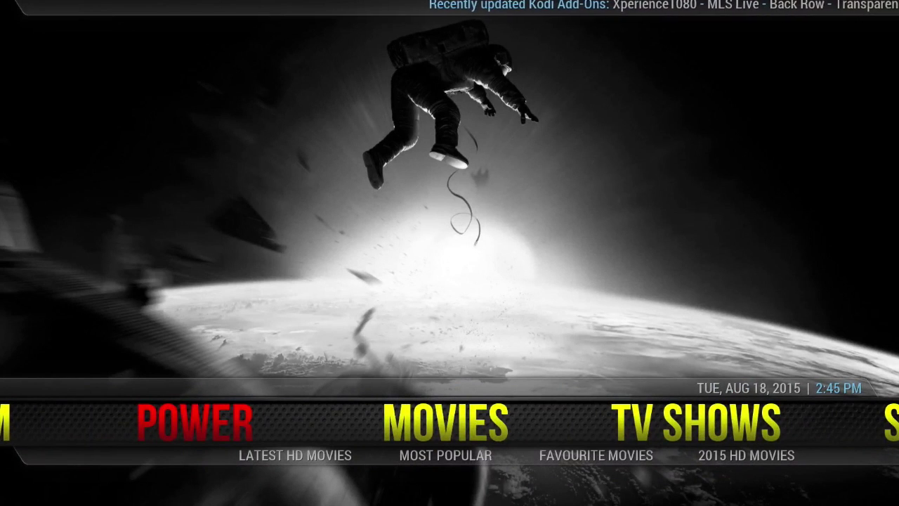
Open the Aeon Nox skin settings' Movies submenu shortcut editor from System
key("Left")
key("Left")
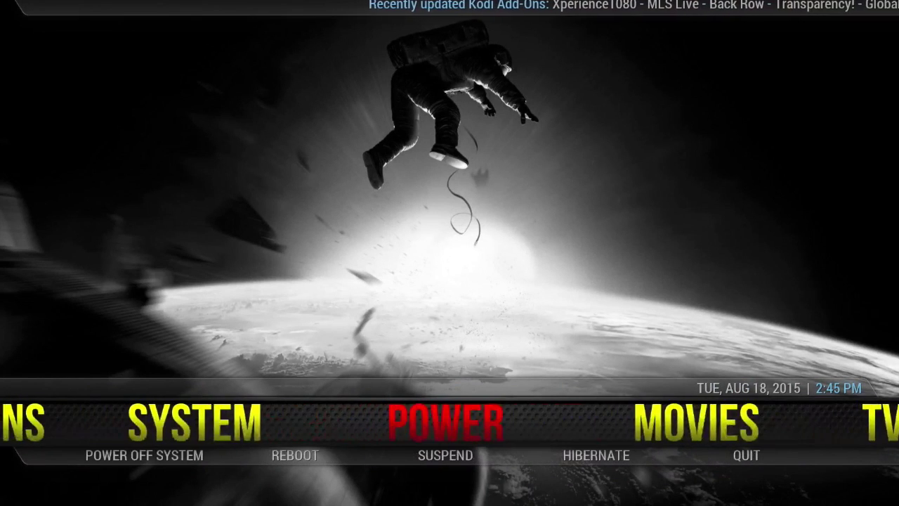
key("Down")
key("Left")
key("Return")
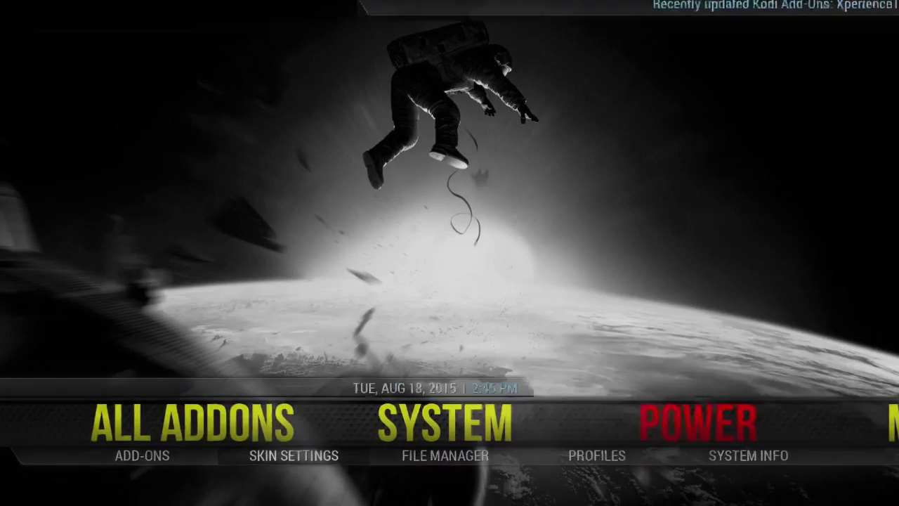
key("Right")
key("Return")
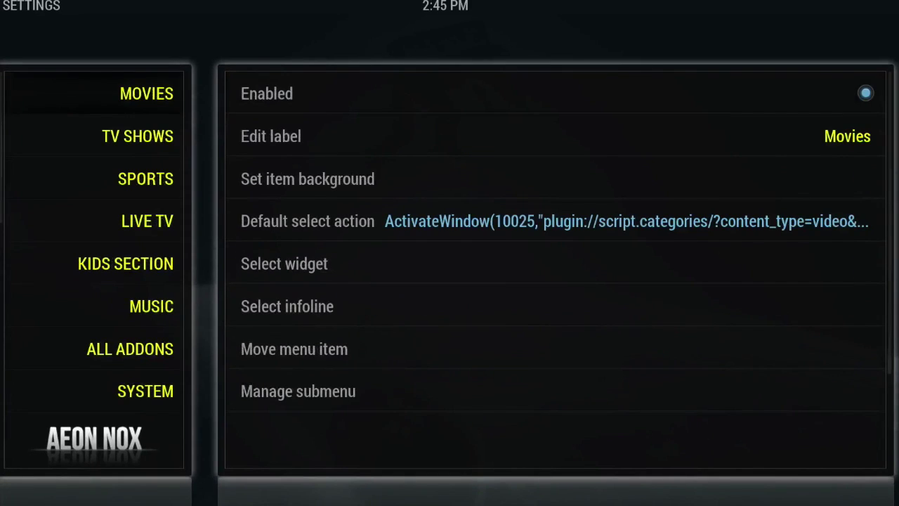
key("Up")
key("Up")
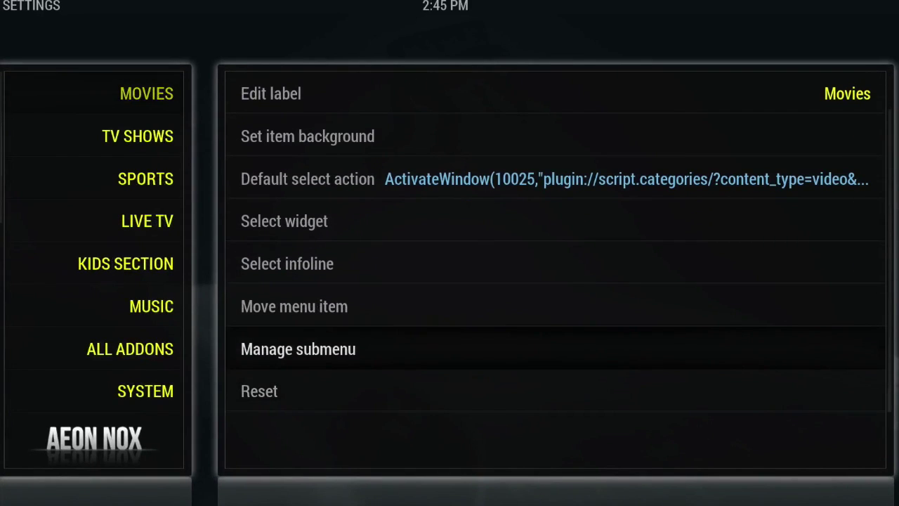
key("Return")
Relabel the Favourite Movies shortcut as 'Genesis Fav's'
key("Right")
key("Down")
key("Left")
key("Down")
key("Down")
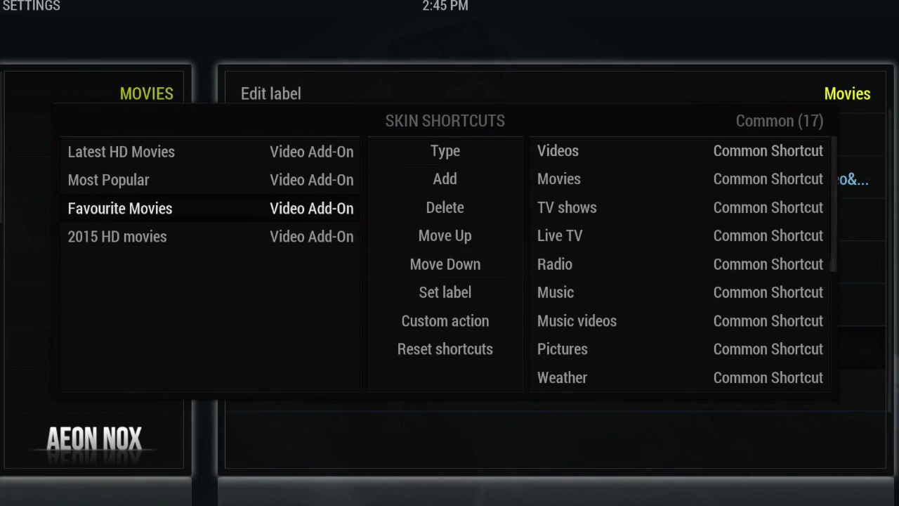
key("Right")
key("Down")
key("Down")
key("Down")
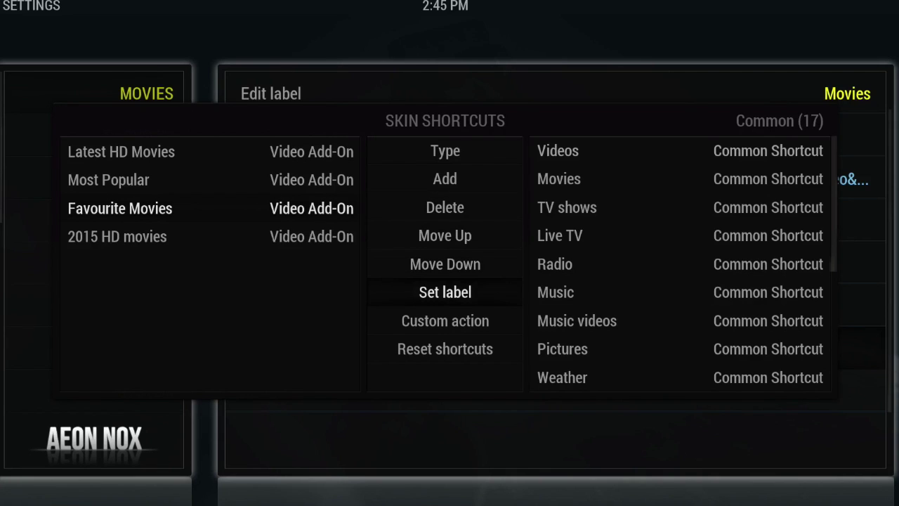
key("Left")
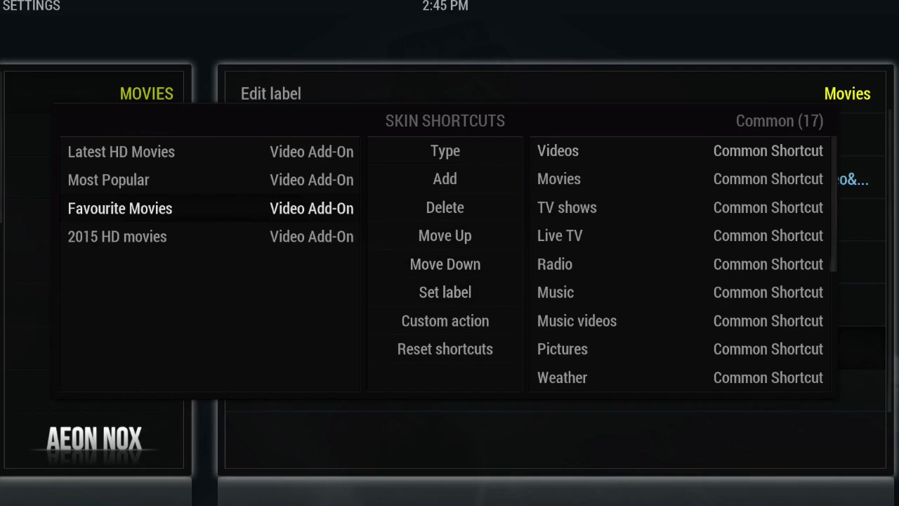
key("Up")
key("Up")
key("Down")
key("Down")
key("Right")
key("Down")
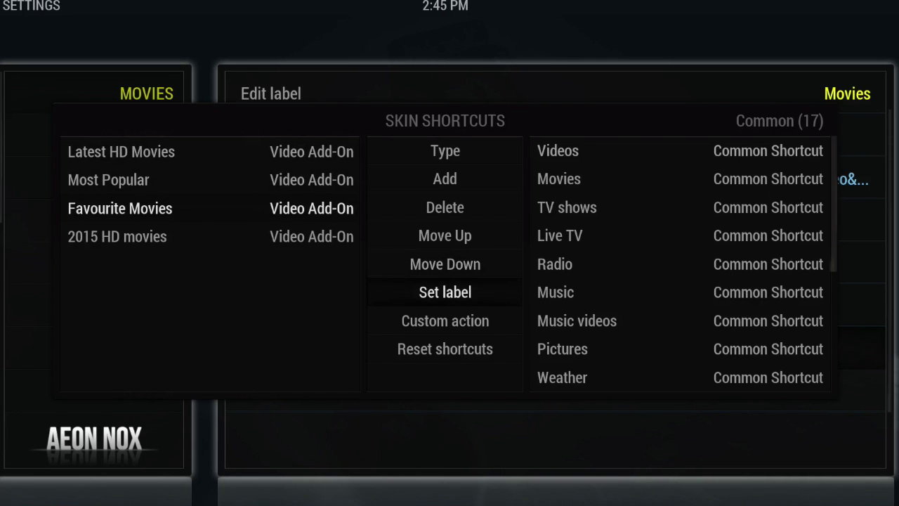
key("Return")
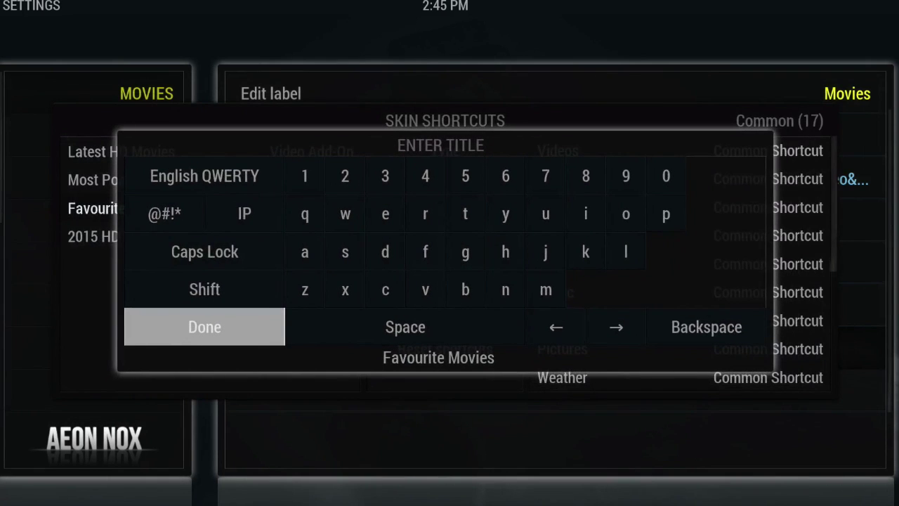
key("BackSpace")
key("BackSpace")
key("BackSpace")
key("BackSpace")
key("BackSpace")
key("BackSpace")
key("BackSpace")
key("BackSpace")
key("BackSpace")
key("BackSpace")
key("BackSpace")
key("BackSpace")
key("BackSpace")
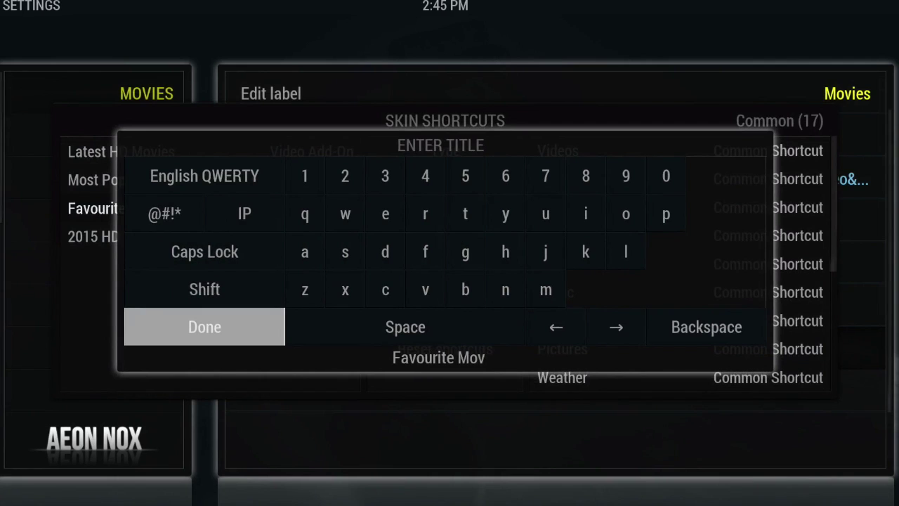
key("BackSpace")
key("BackSpace")
key("BackSpace")
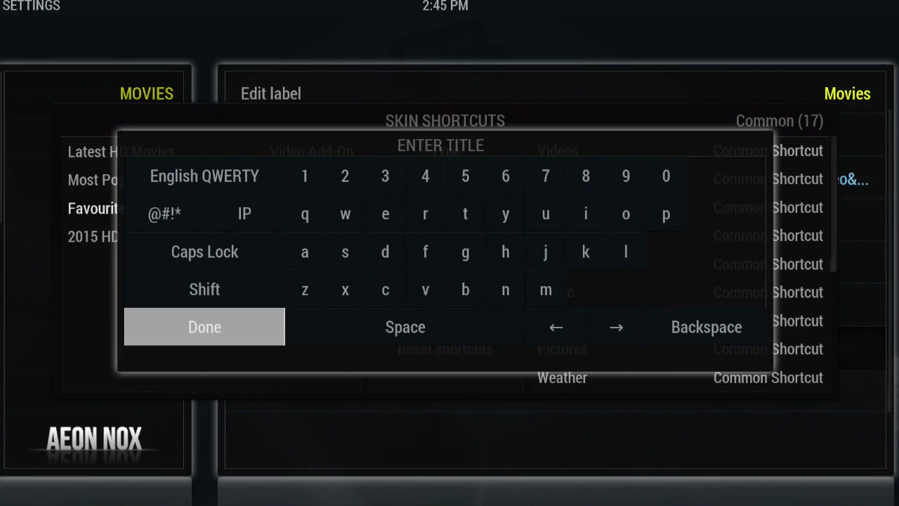
type("Genesis Fav")
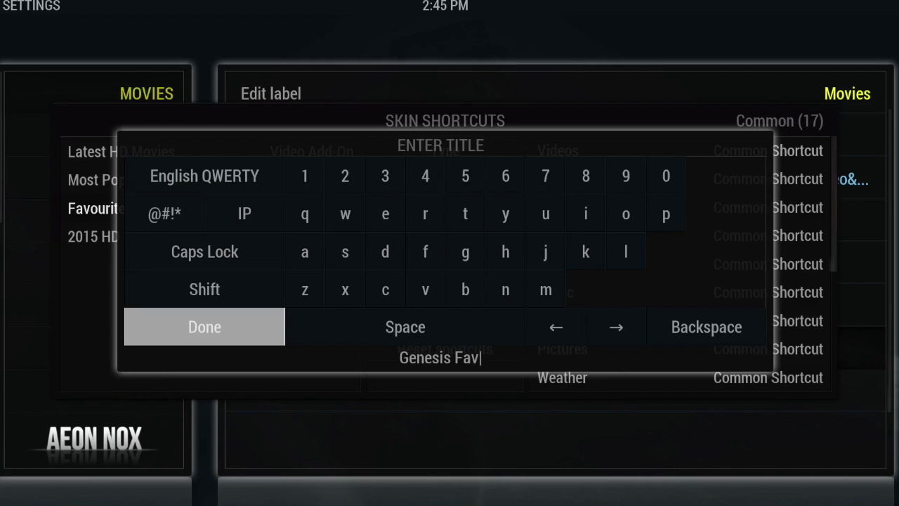
type("'s")
key("Return")
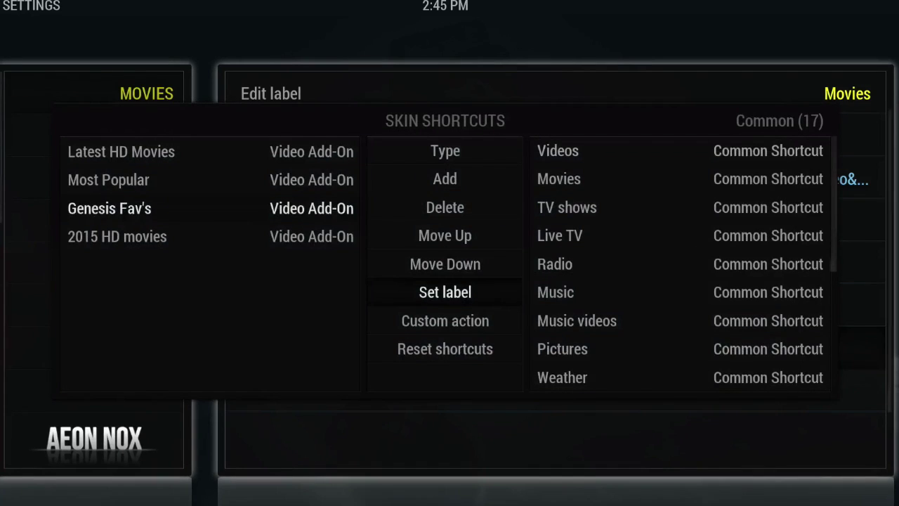
Move Latest HD Movies below Most Popular, then back to the top of the list
key("Left")
key("Up")
key("Up")
key("Down")
key("Up")
key("Right")
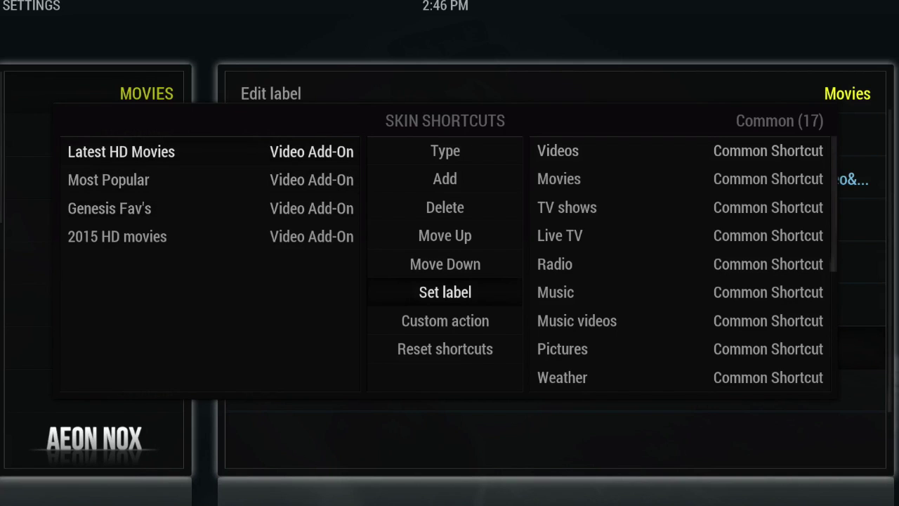
key("Up")
key("Up")
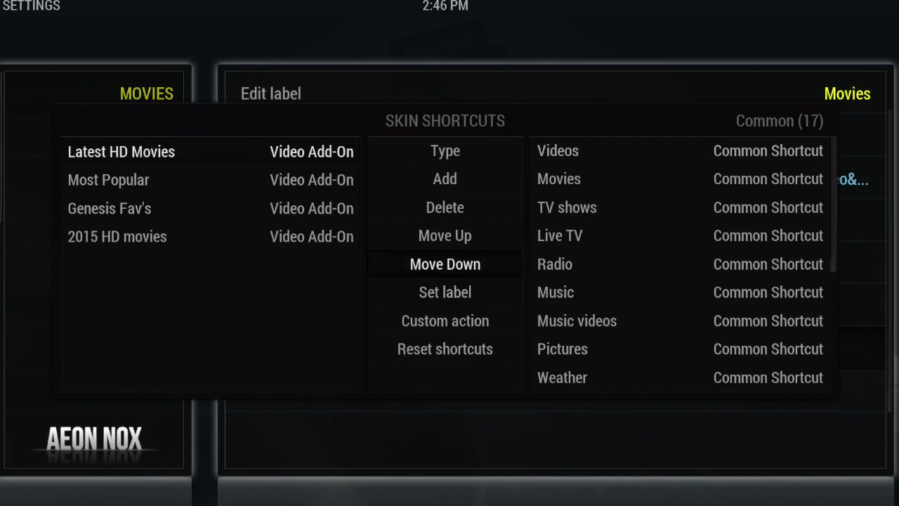
key("Down")
key("Up")
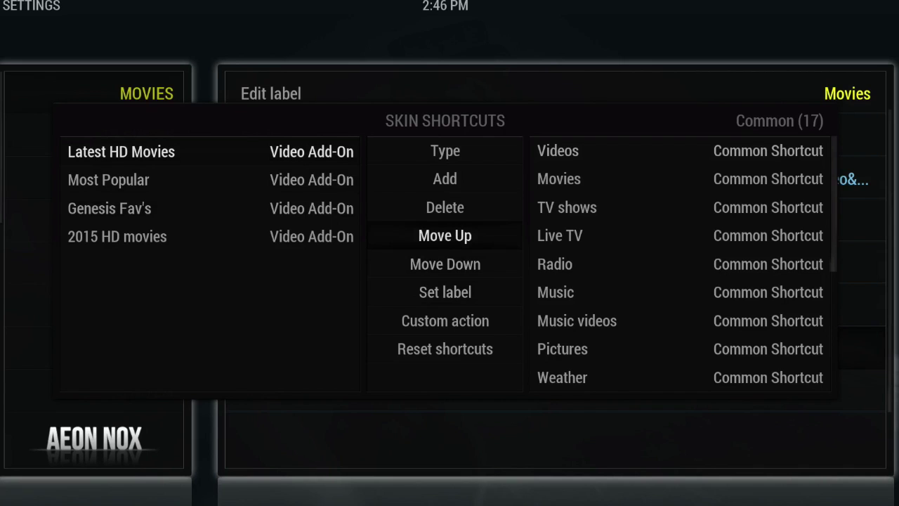
key("Down")
key("Return")
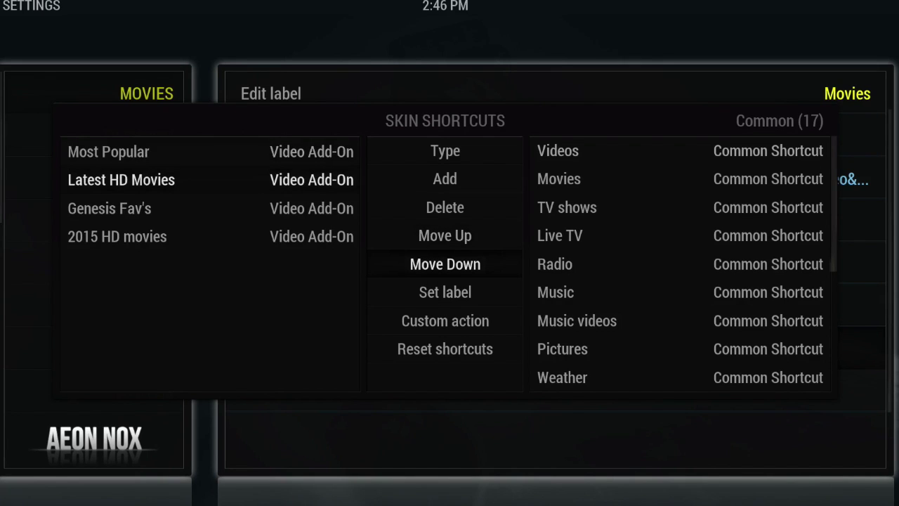
key("Up")
key("Return")
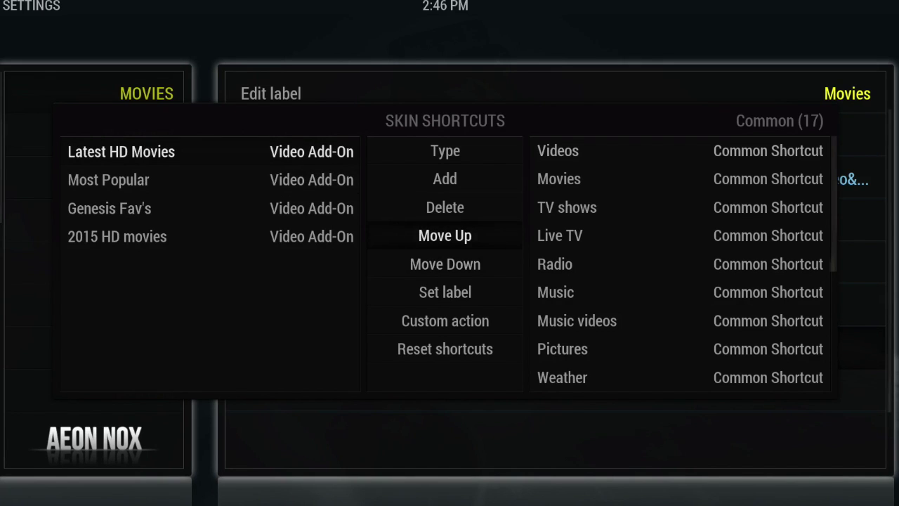
key("Down")
key("Down")
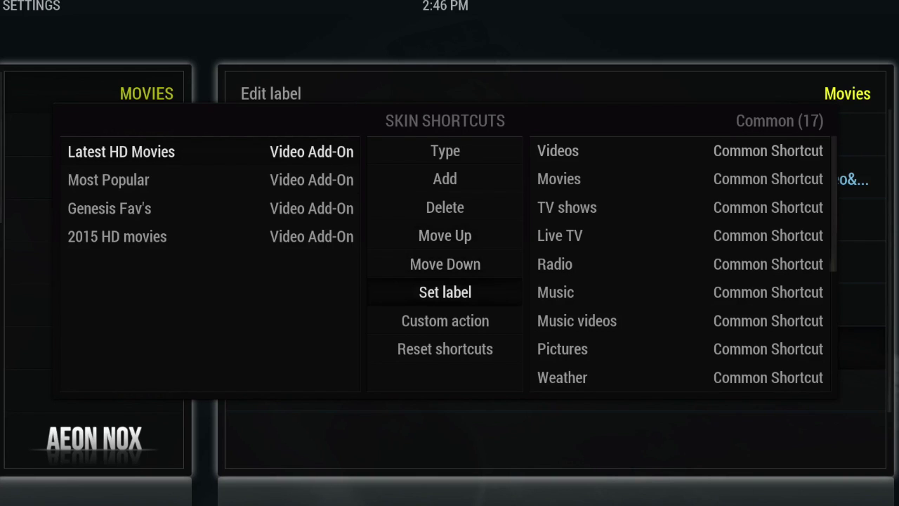
Wrap the Latest HD Movies label in [COLOR dodgerblue]…[/COLOR] tags
key("Return")
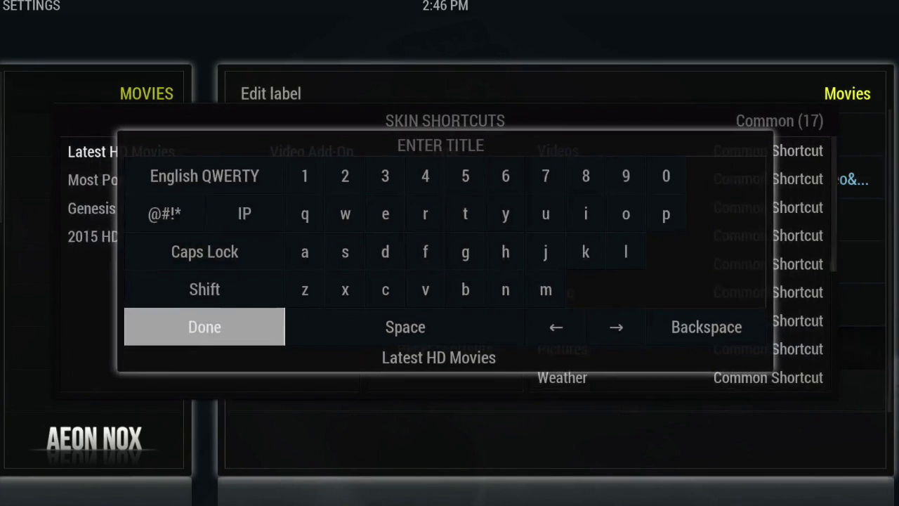
type("[")
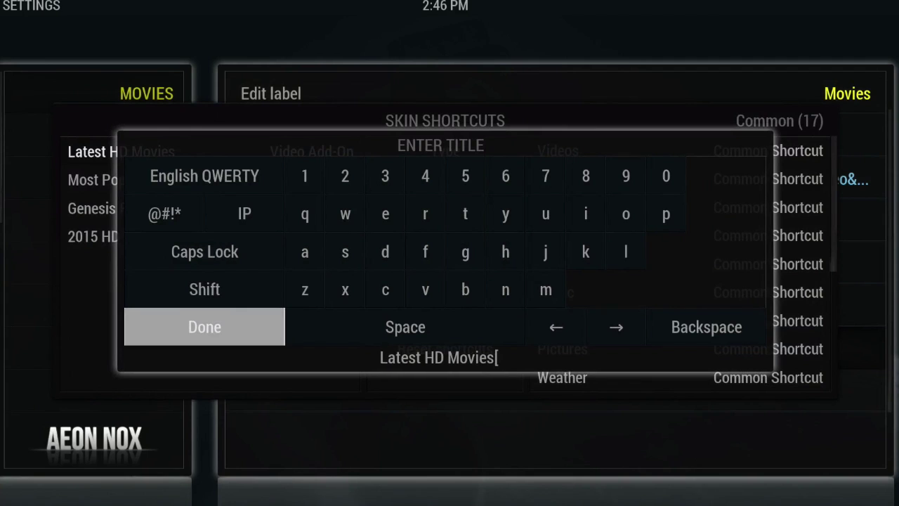
type("/")
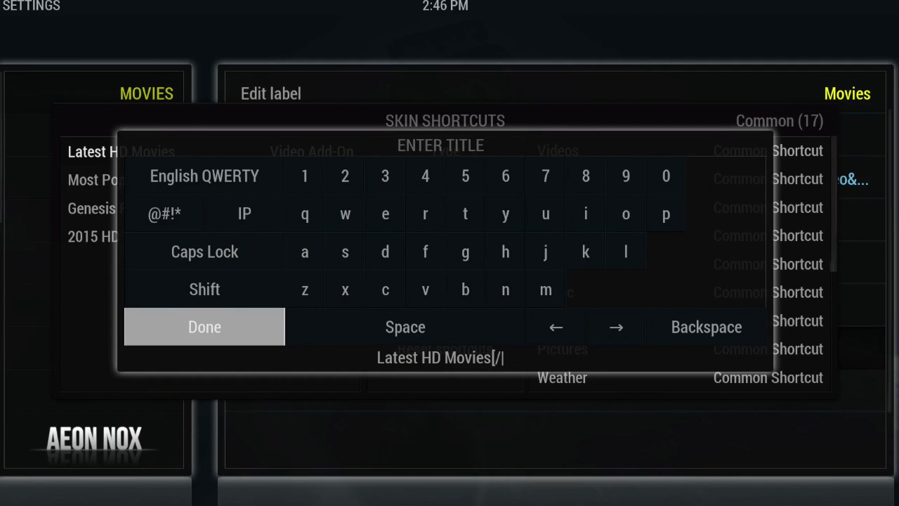
type("COLOR]")
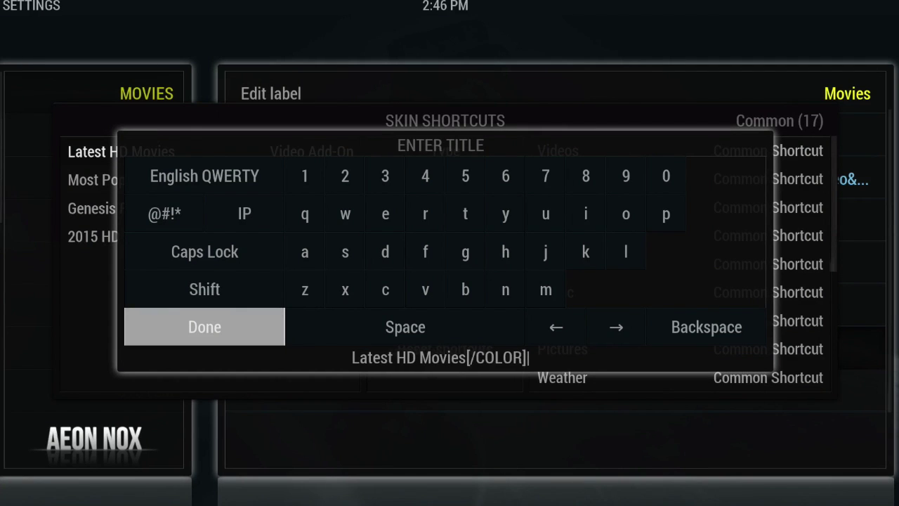
key("Left")
key("Left")
key("Left")
key("Return")
key("Return")
key("Return")
key("Return")
key("Return")
key("Return")
key("Return")
key("Return")
key("Return")
key("Return")
key("Return")
key("Return")
key("Return")
key("Return")
key("Return")
key("Return")
key("Return")
key("Return")
key("Return")
key("Return")
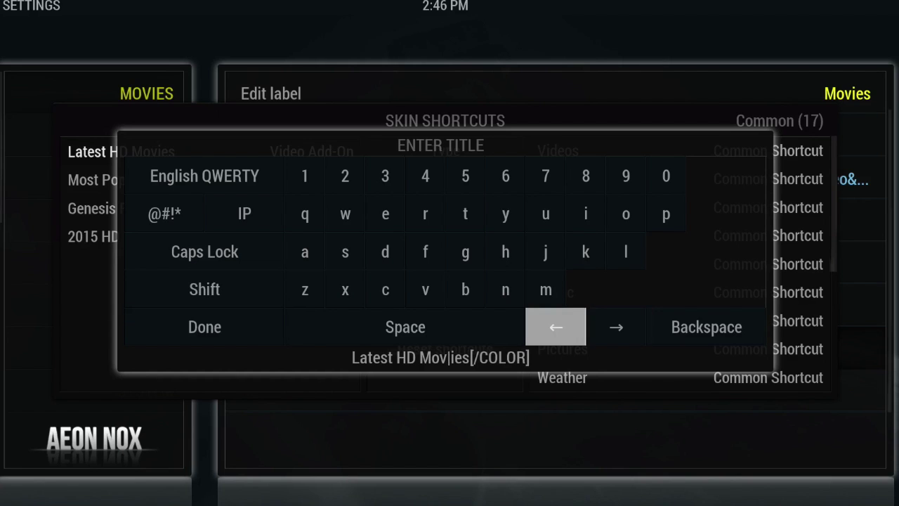
type("[COLOR ")
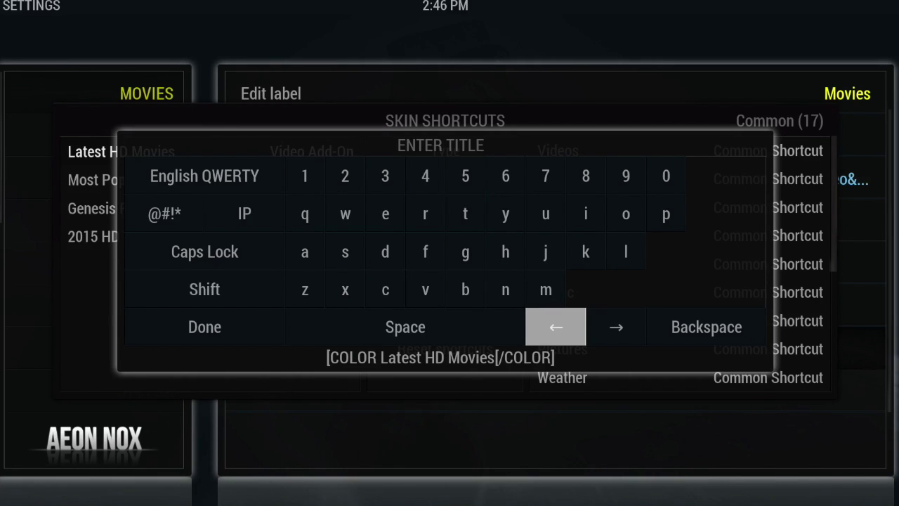
type("dod")
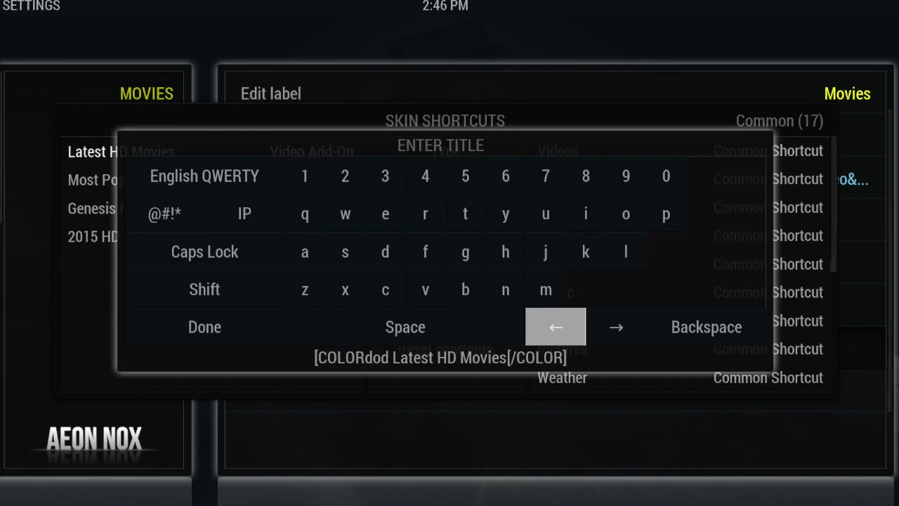
type("gerblue]")
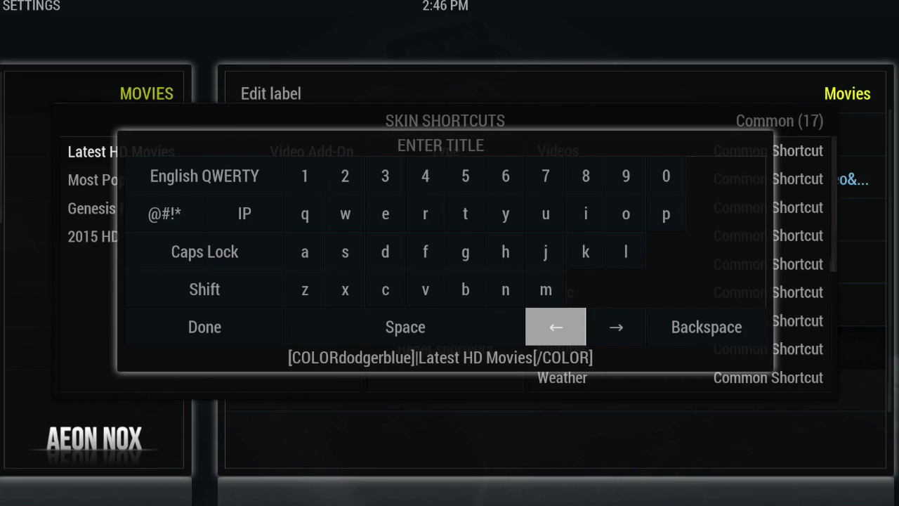
key("Right")
key("Right")
Wrap the Most Popular label in [COLORdodgerblue]…[/COLOR] tags
key("Right")
key("Return")
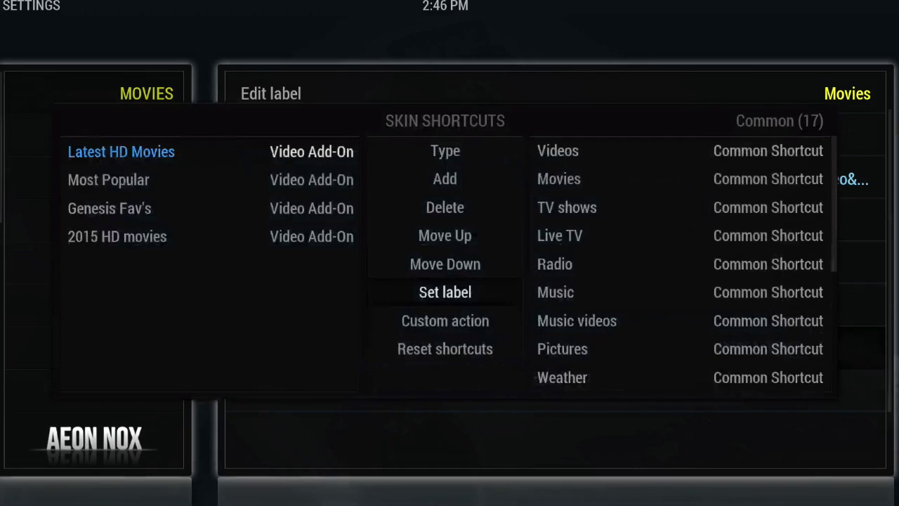
key("Left")
key("Down")
key("Right")
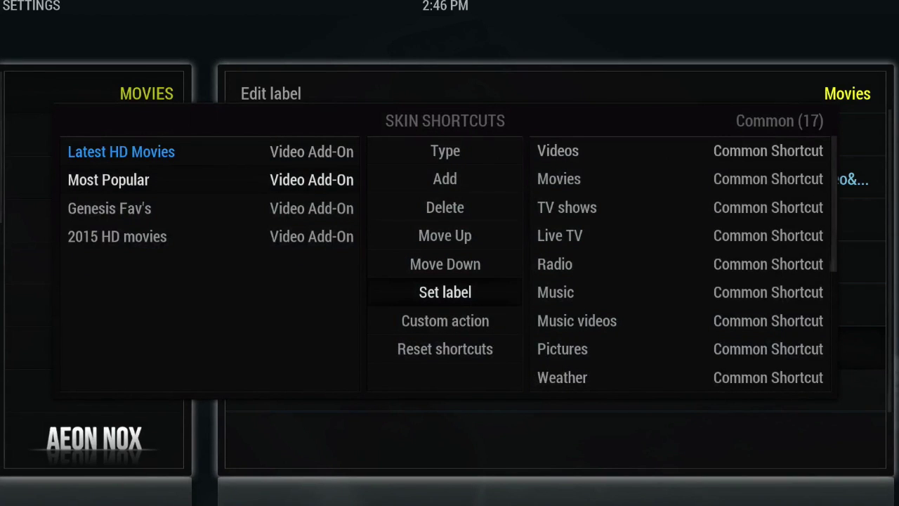
key("Return")
type("[")
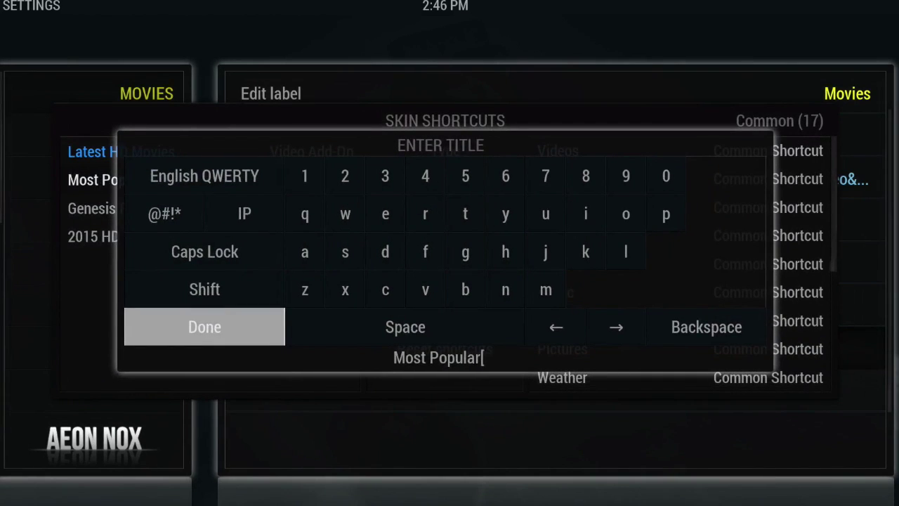
type("/COLOR]")
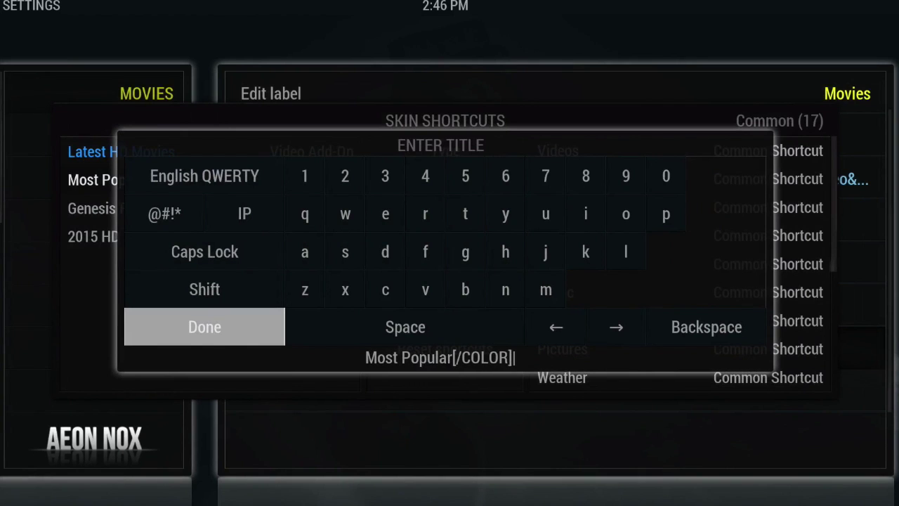
key("Left")
key("Left")
key("Return")
key("Return")
key("Return")
key("Return")
key("Return")
key("Return")
key("Return")
key("Return")
key("Return")
key("Return")
key("Return")
key("Return")
key("Return")
key("Return")
key("Return")
key("Return")
key("Return")
key("Return")
key("Return")
key("Return")
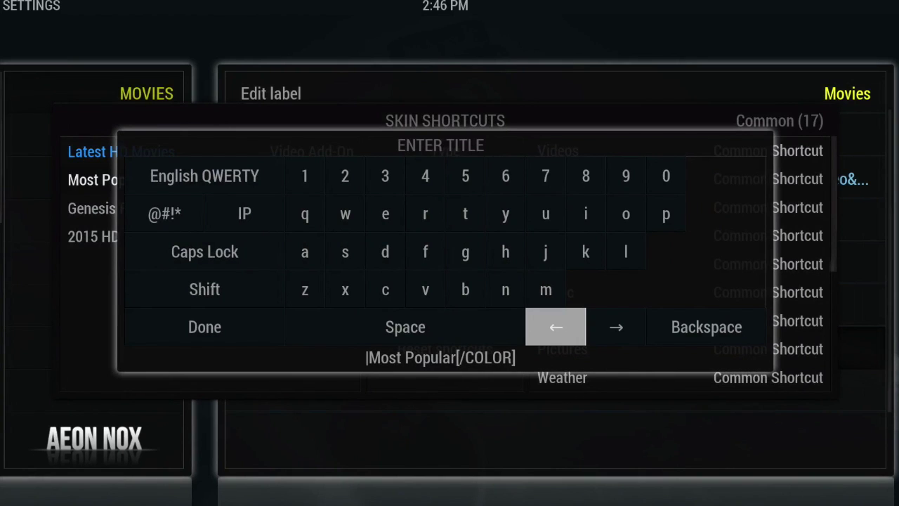
type("[COLORdodg")
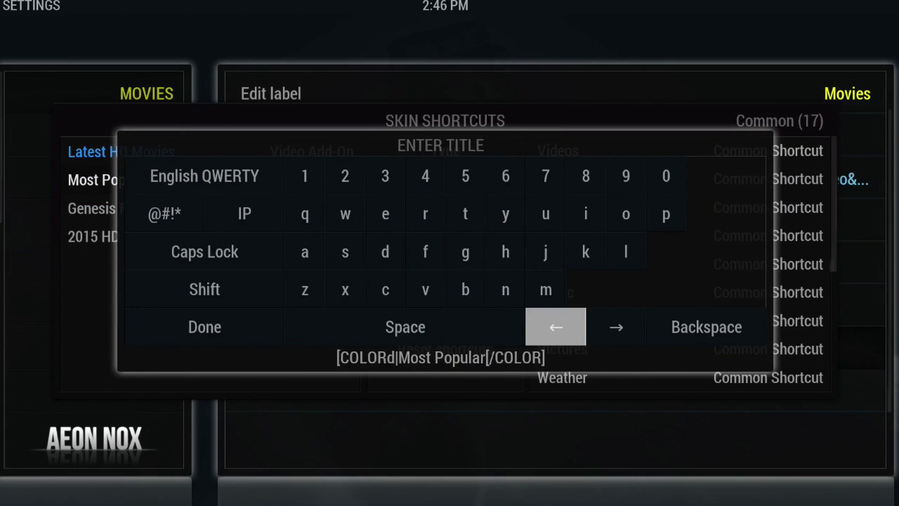
type("erblue]")
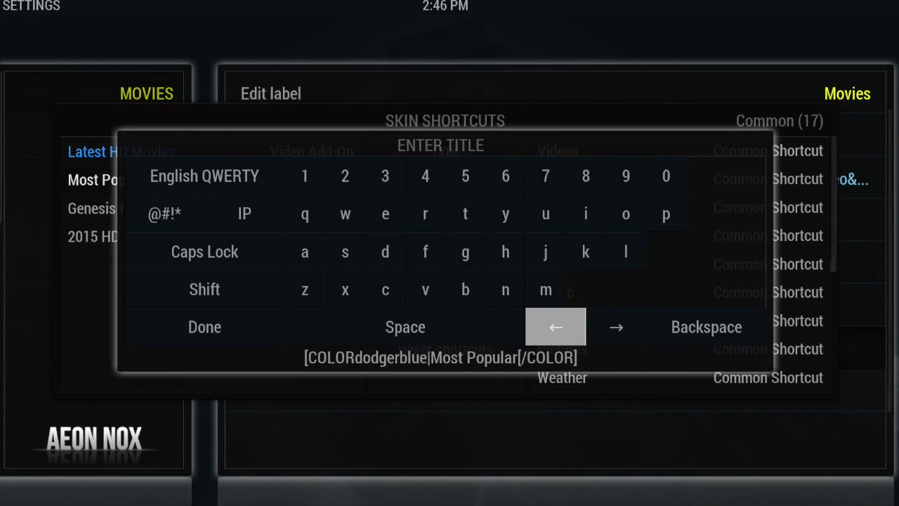
key("Right")
key("Right")
key("Right")
key("Delete")
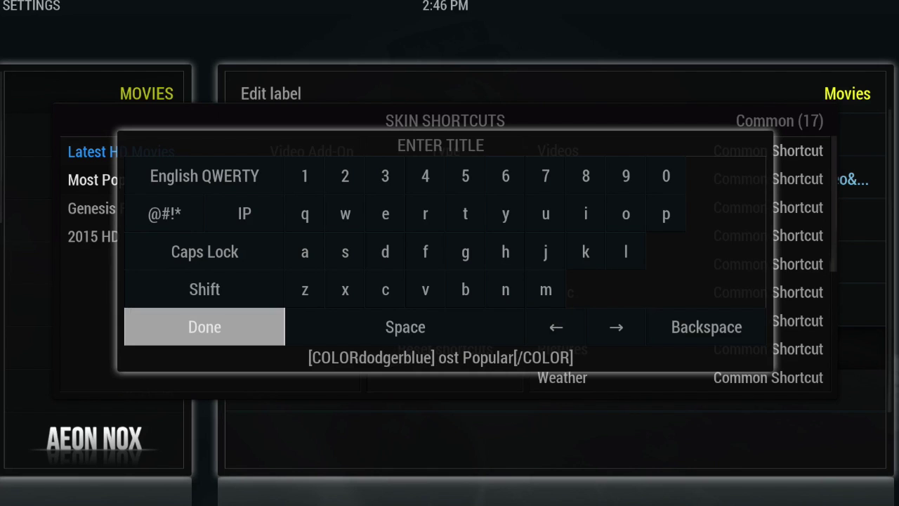
type("M")
key("Return")
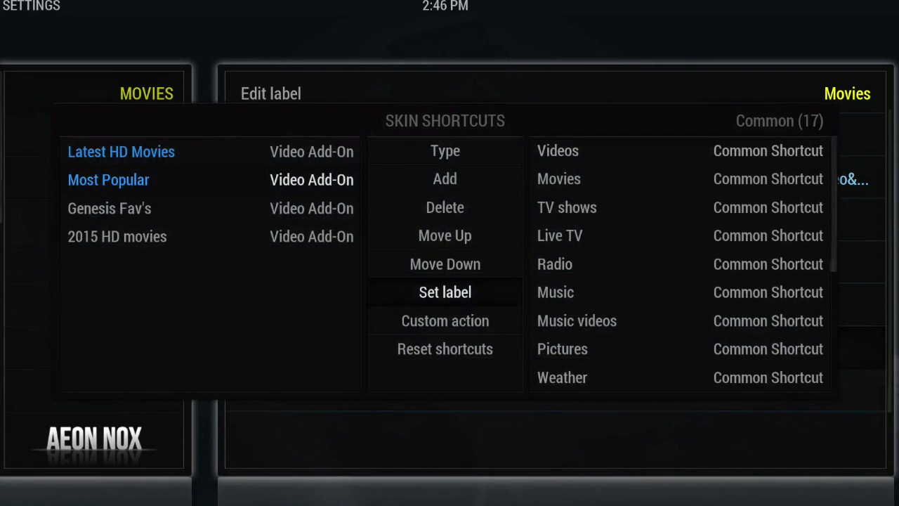
Wrap the Genesis Fav's label in [COLORdodgerblue]…[/COLOR] tags
left_click(109, 208)
key("Return")
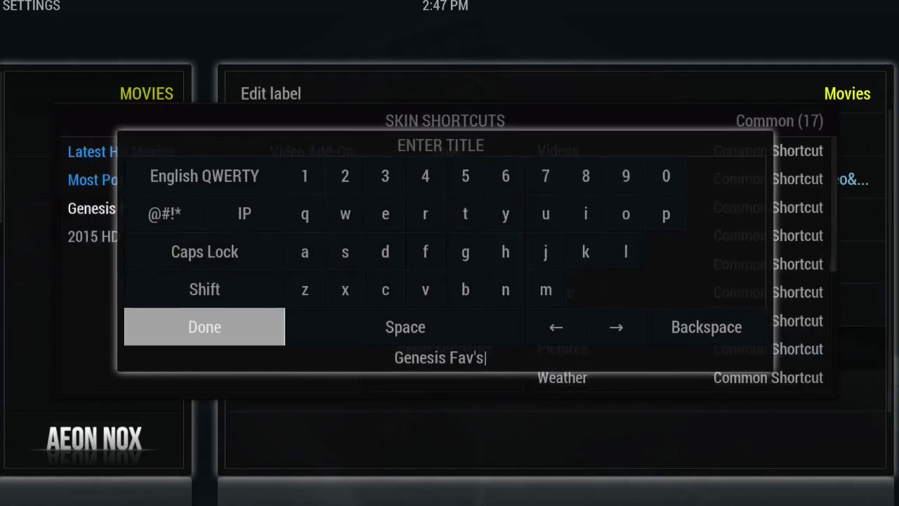
type("[/COLO")
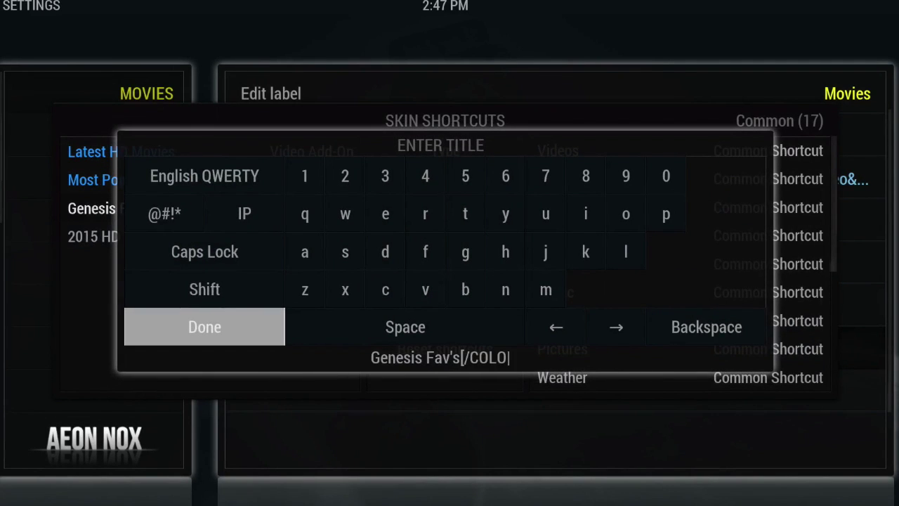
type("R]")
key("Left")
key("Left")
key("Left")
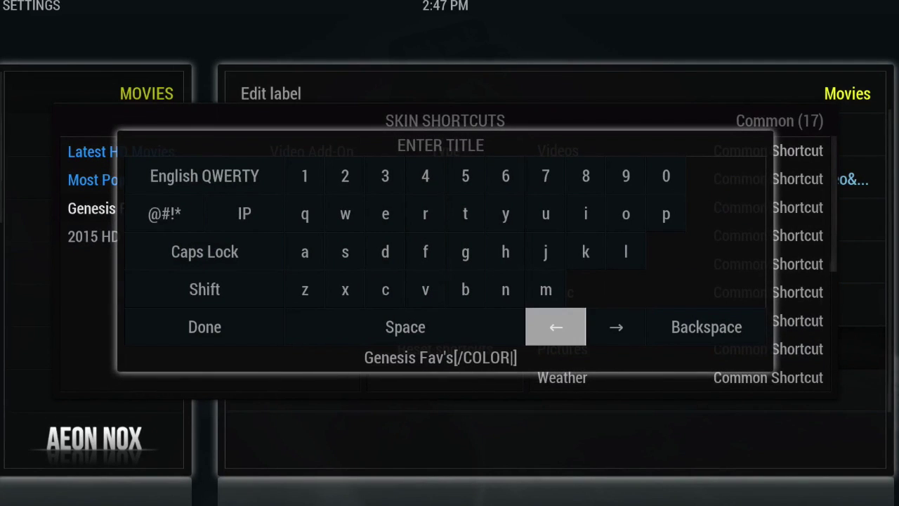
key("Return")
key("Return")
key("Return")
key("Return")
key("Return")
key("Return")
key("Return")
key("Return")
key("Return")
key("Return")
key("Return")
key("Return")
key("Return")
key("Return")
key("Return")
key("Return")
key("Return")
key("Return")
key("Return")
key("Return")
type("[COLORdodg")
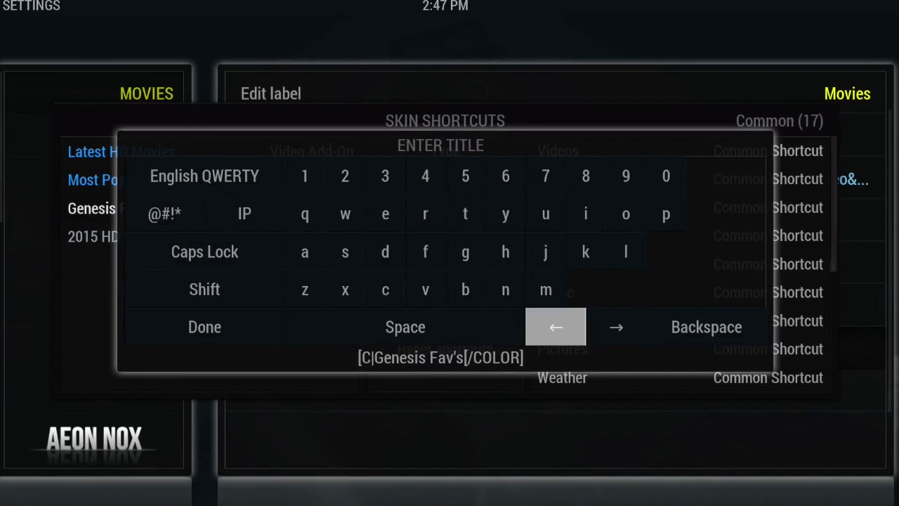
type("erblue]")
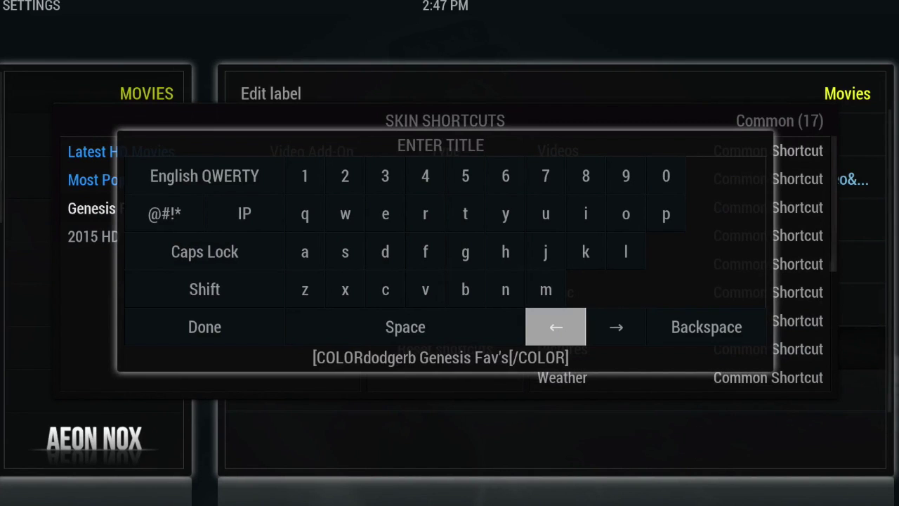
key("Right")
key("Right")
Wrap the 2015 HD movies label in [COLORdodgerblue]…[/COLOR] tags
key("Right")
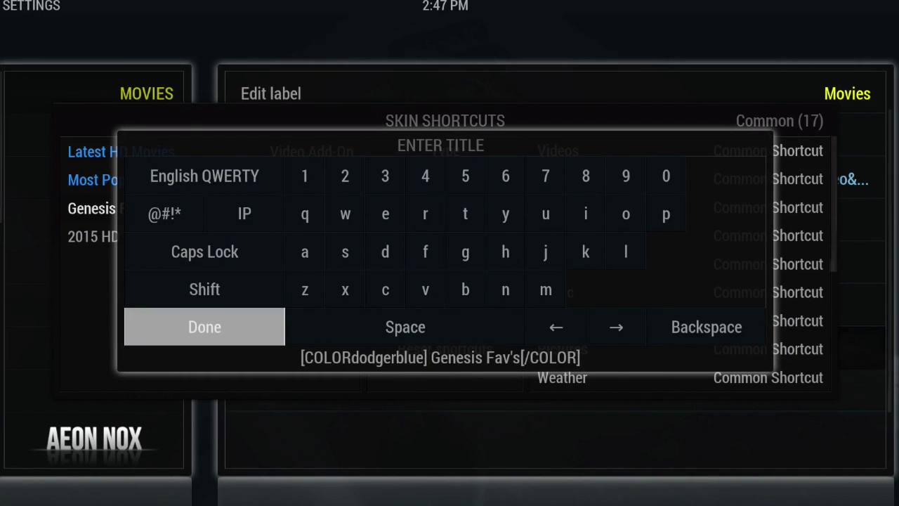
key("Delete")
type("G")
key("Return")
key("Left")
key("Down")
key("Right")
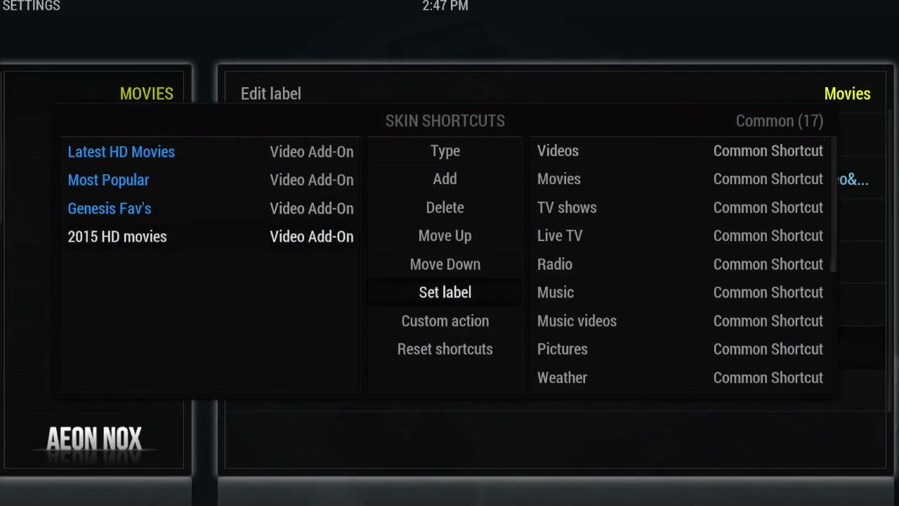
key("Return")
type("[/COLOR]")
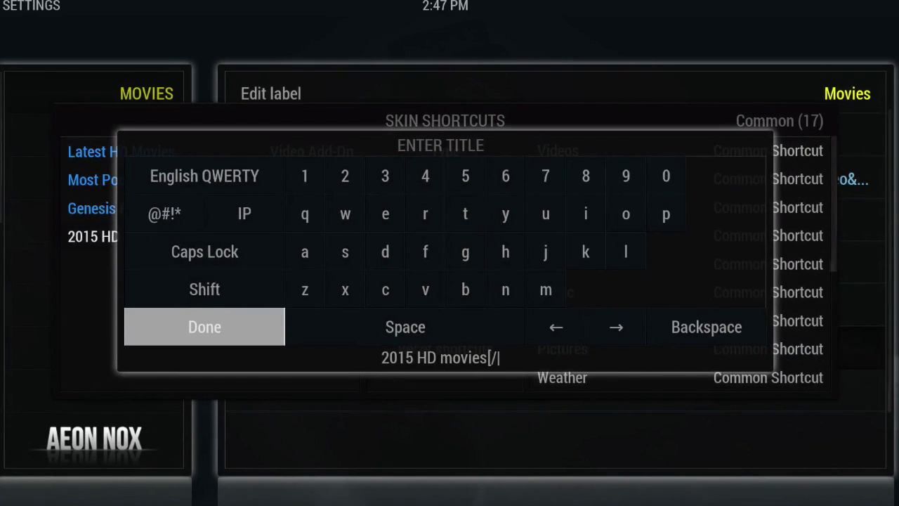
key("Left")
key("Left")
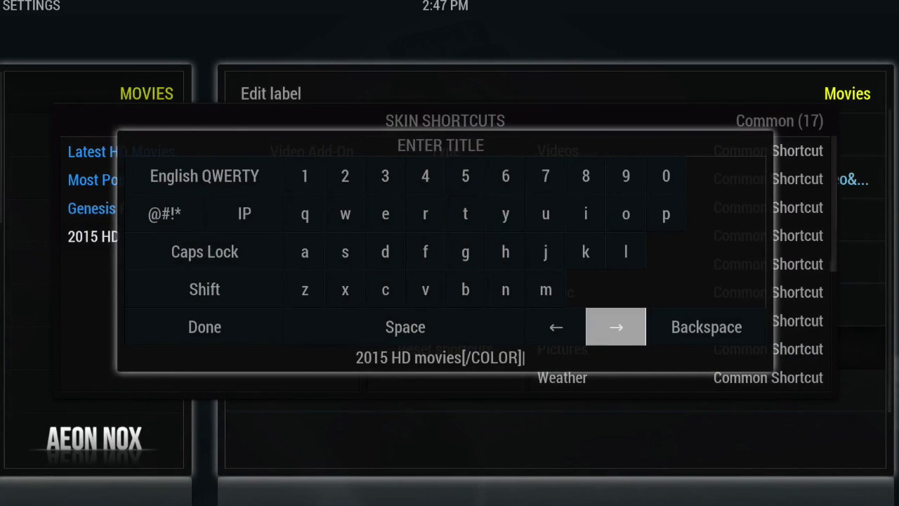
key("Left")
key("Return")
key("Return")
key("Return")
key("Return")
key("Return")
key("Left")
key("Left")
type("[COLORdodgerblue]")
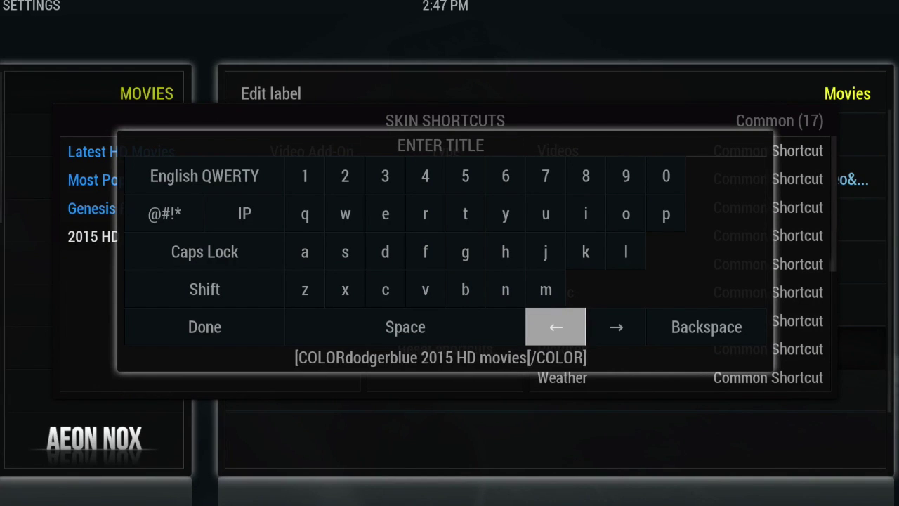
key("Left")
key("Left")
key("Return")
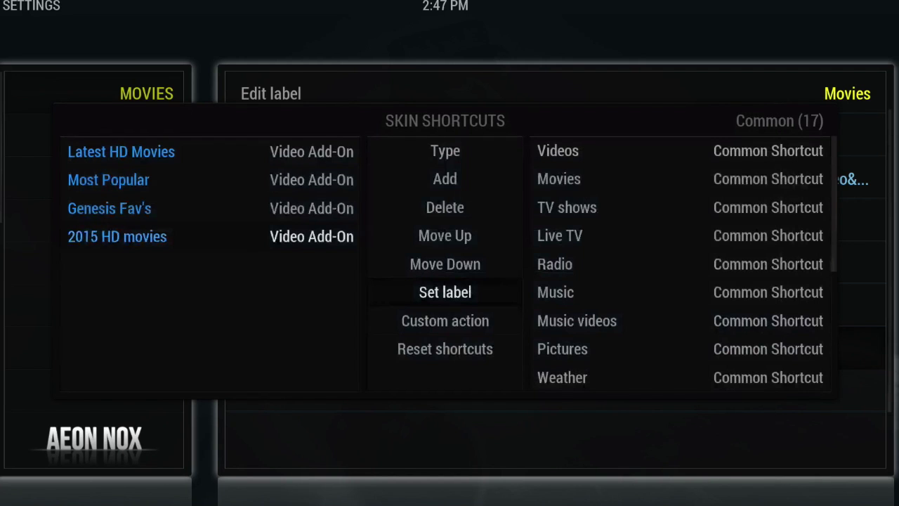
Close the shortcut editor and browse the blue Movies submenu entries from Latest HD Movies on the home screen
key("Left")
key("Escape")
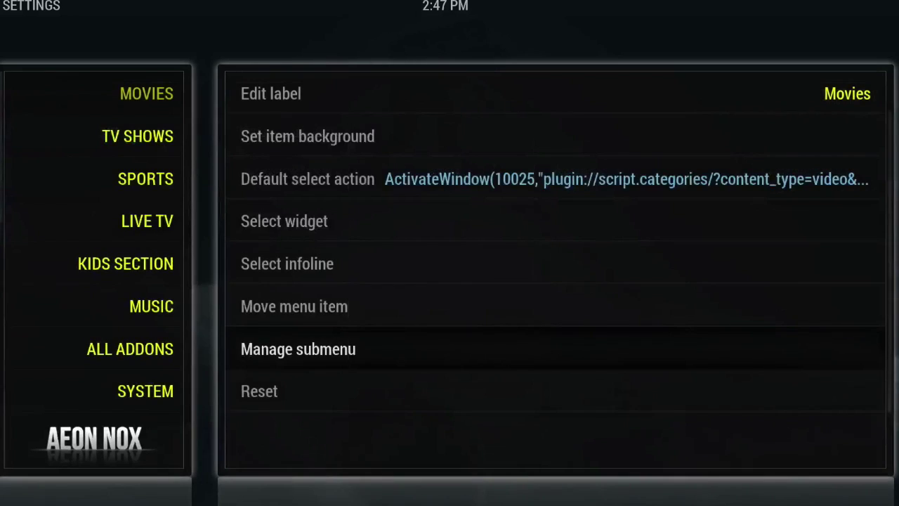
key("Escape")
key("Escape")
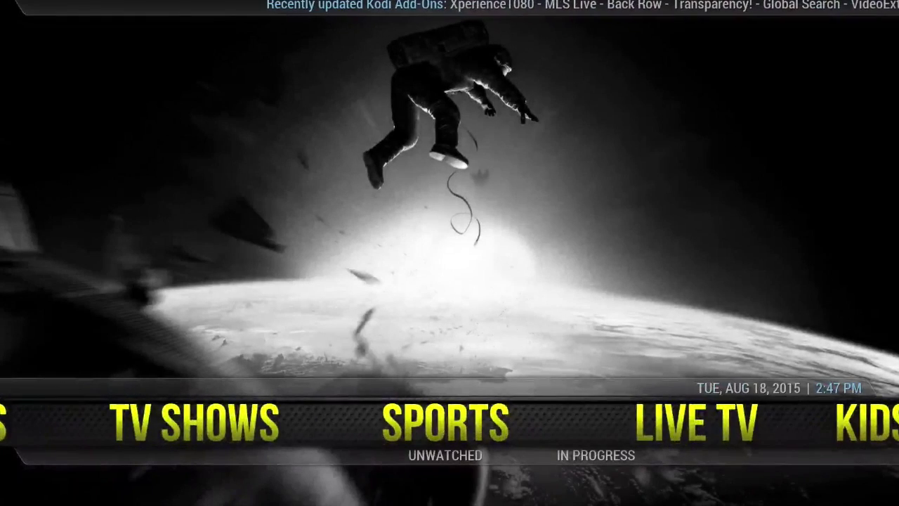
key("Left")
key("Left")
key("Down")
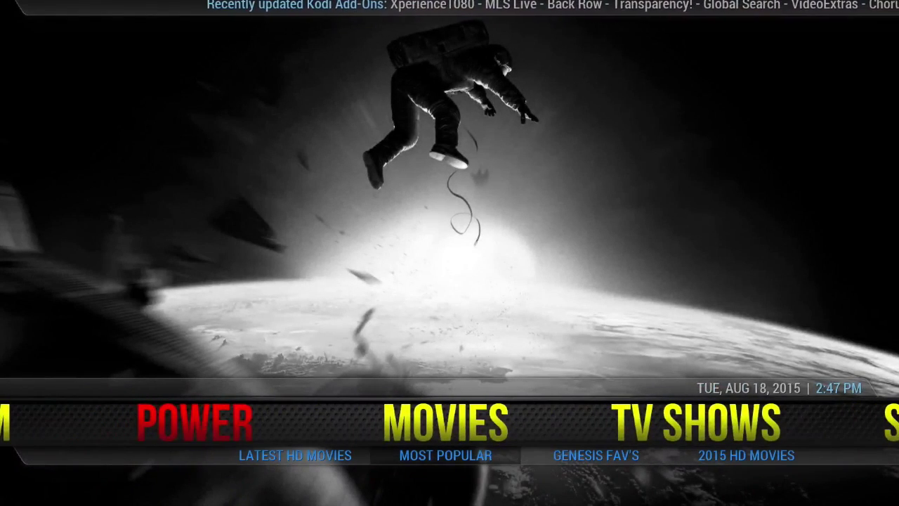
key("Left")
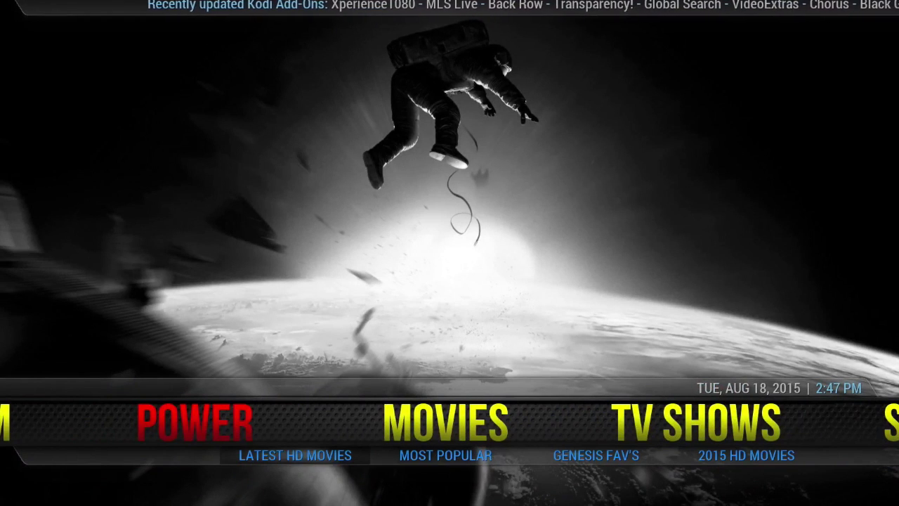
key("Right")
key("Right")
key("Right")
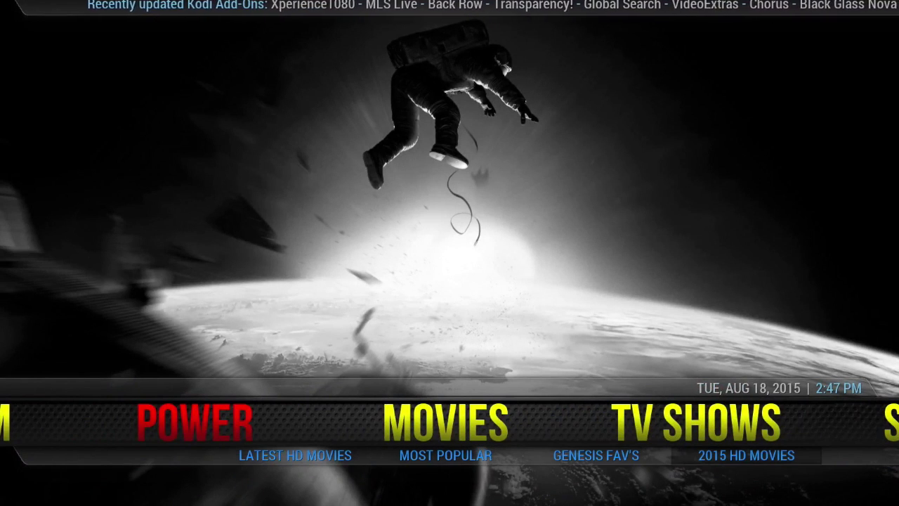
key("Left")
key("Left")
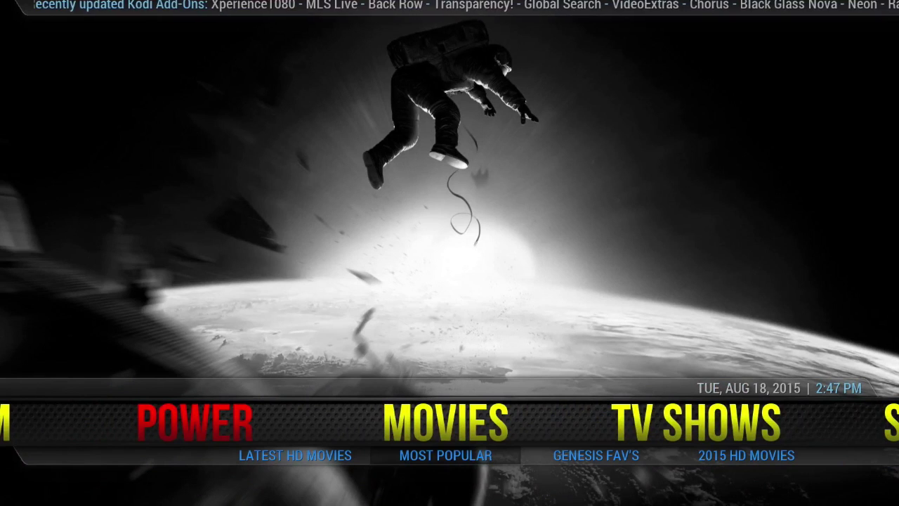